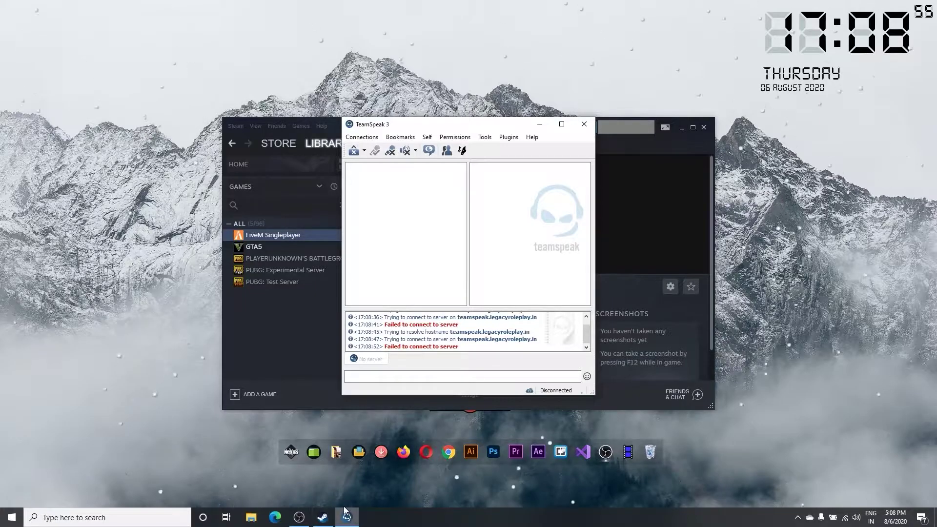
# Step: Switch to Discord, open the Legacy Roleplay - India server and maximize the window
pyautogui.click(4, 523)
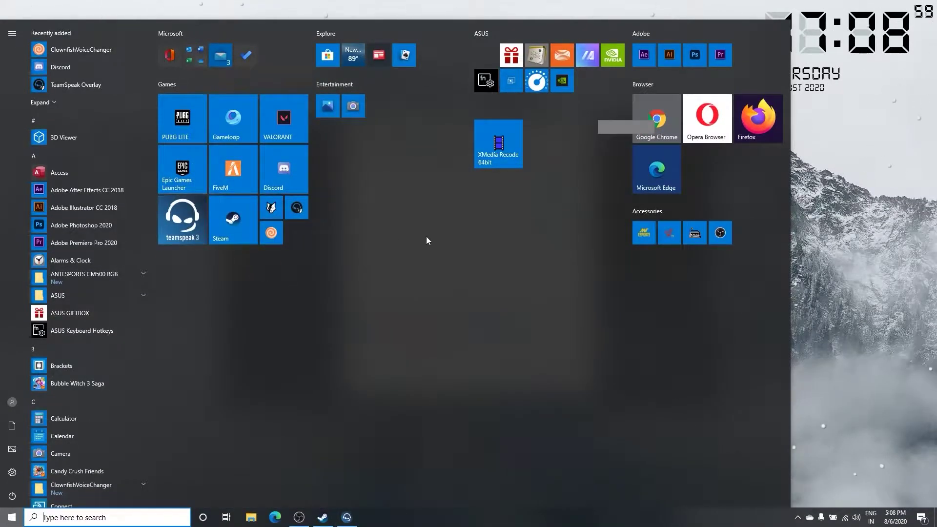
pyautogui.click(273, 173)
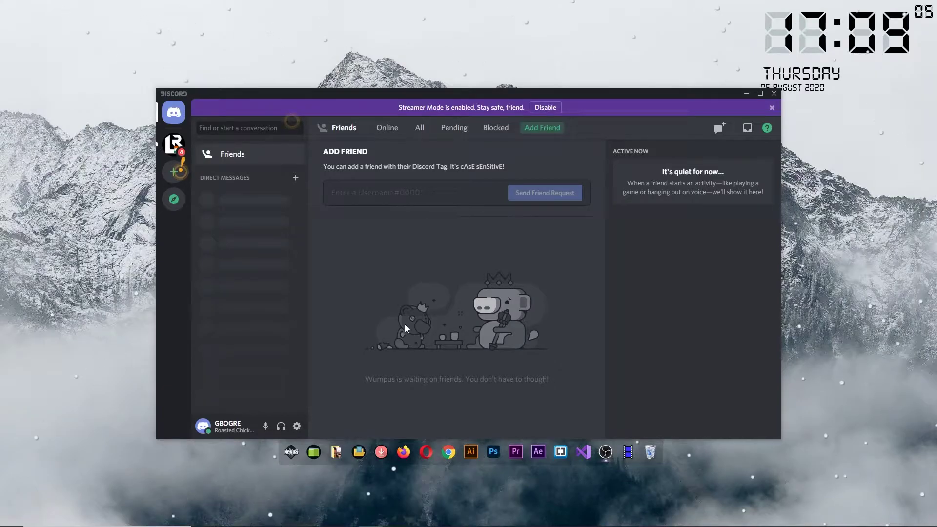
pyautogui.click(173, 144)
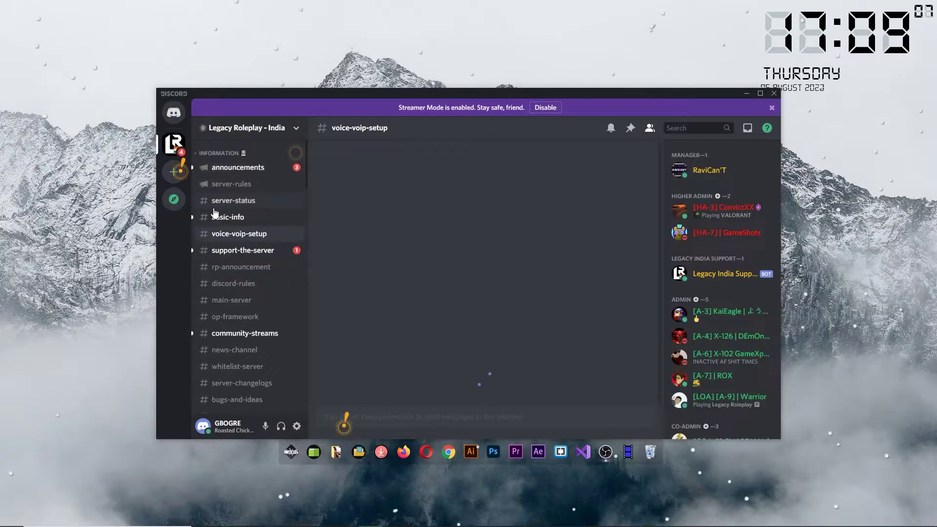
pyautogui.doubleClick(635, 95)
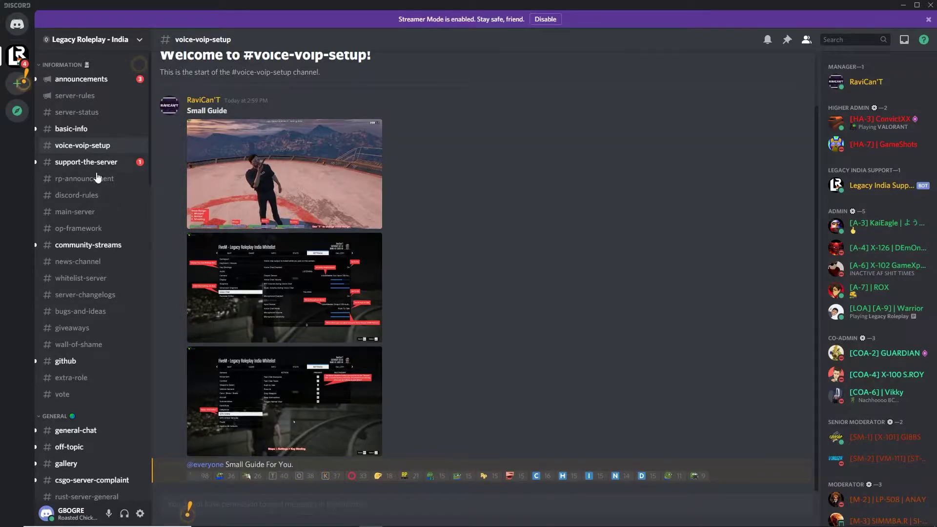
# Step: Look through the server's channel list, checking the basic-info, voice-voip-setup and support-the-server channels for voice setup information
pyautogui.scroll(-2, 56, 179)
pyautogui.scroll(-4, 56, 174)
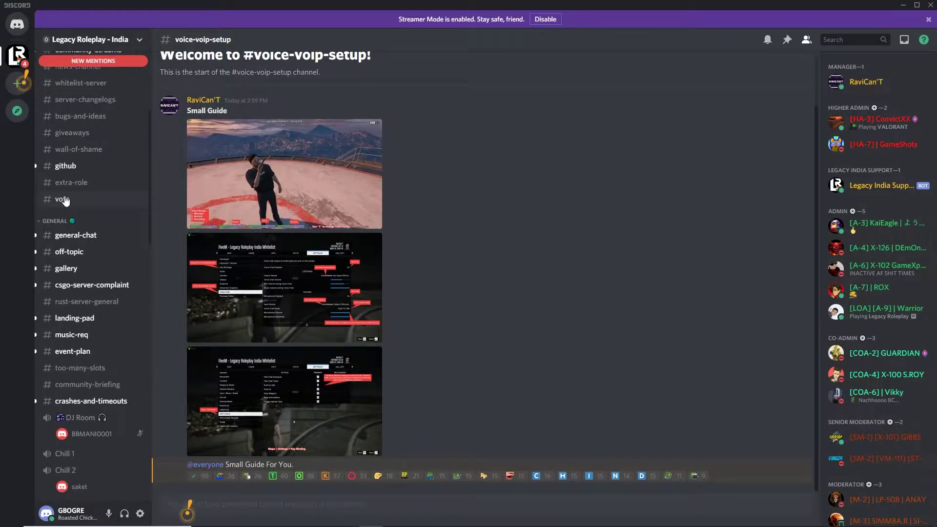
pyautogui.scroll(5, 53, 178)
pyautogui.click(71, 131)
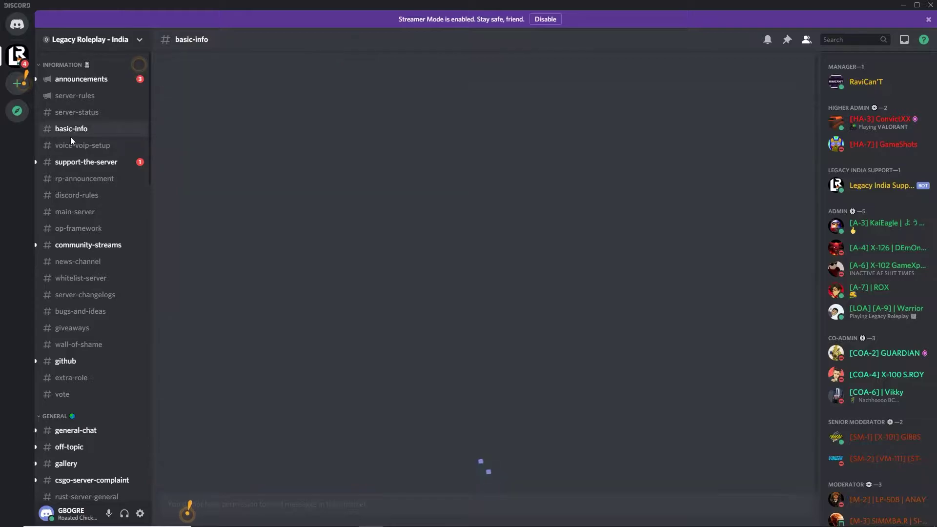
pyautogui.click(74, 146)
pyautogui.click(76, 161)
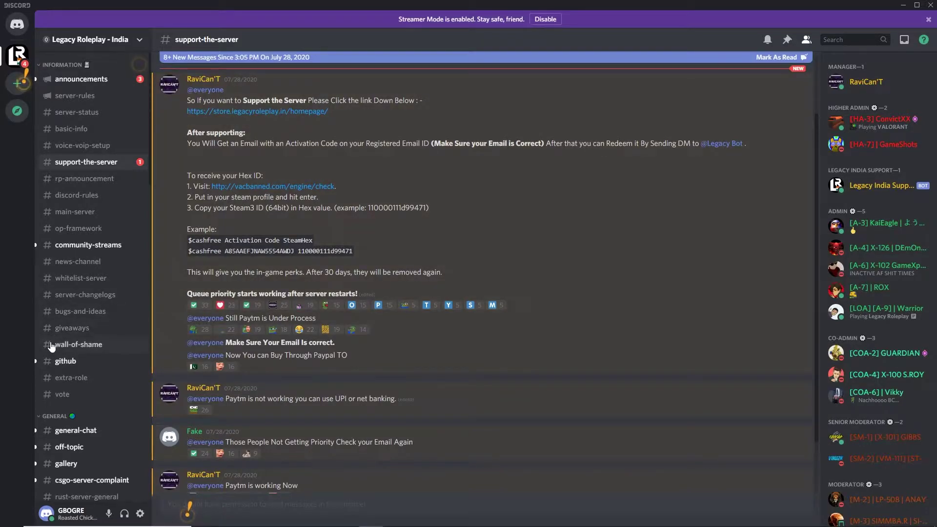
pyautogui.scroll(-5, 51, 345)
pyautogui.scroll(-4, 66, 385)
pyautogui.scroll(-5, 69, 391)
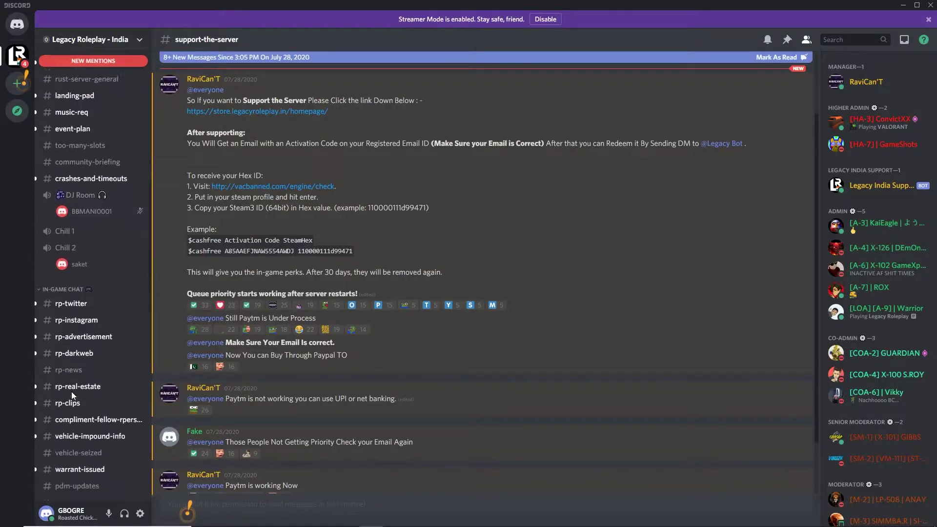
pyautogui.scroll(-5, 71, 391)
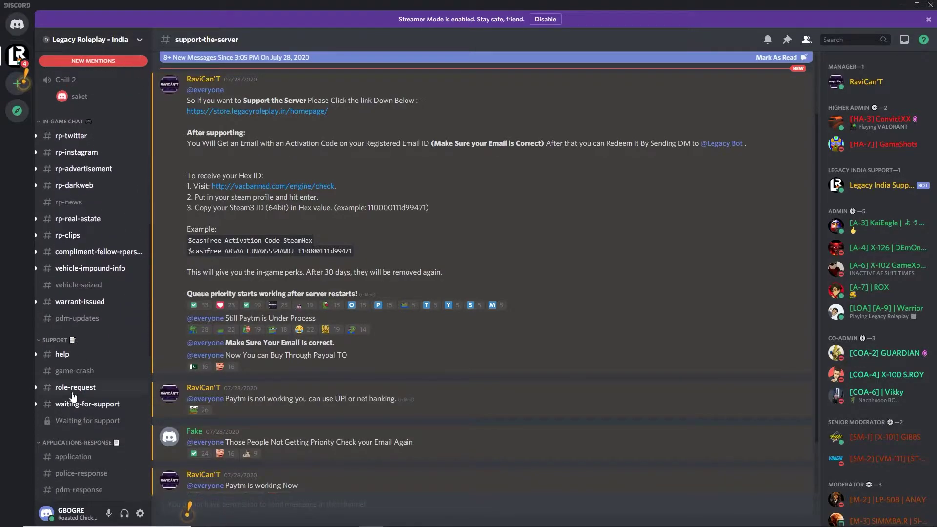
pyautogui.scroll(-8, 72, 393)
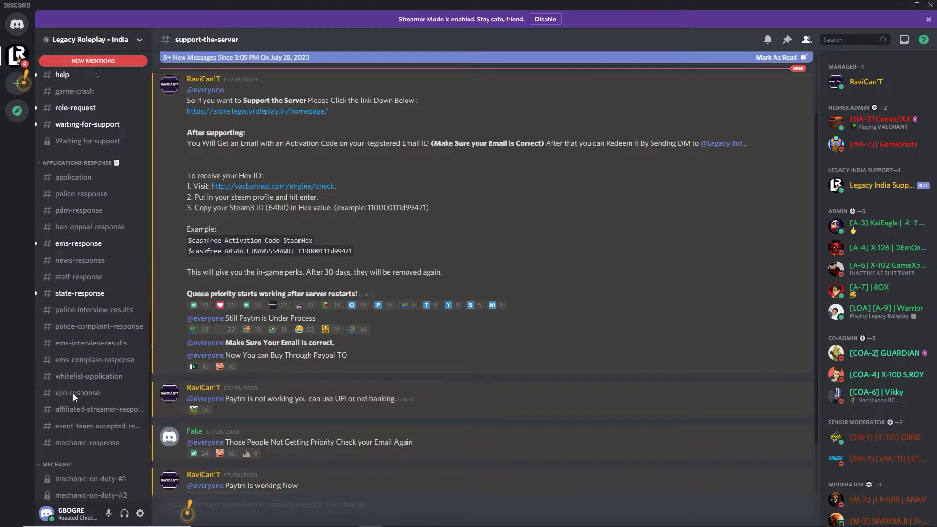
pyautogui.scroll(15, 74, 397)
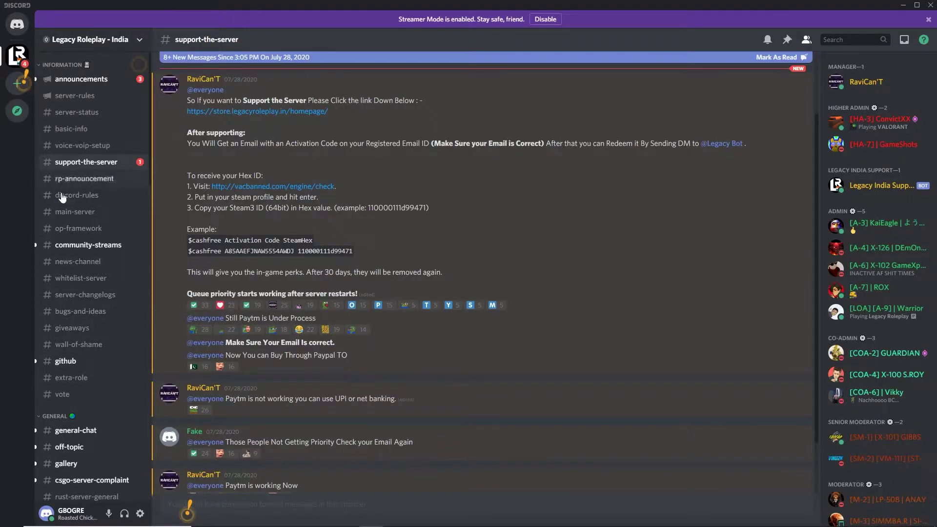
# Step: View the voice-voip-setup channel's guide, enlarging the Voice Chat settings and GTA Online key bindings screenshots
pyautogui.click(71, 146)
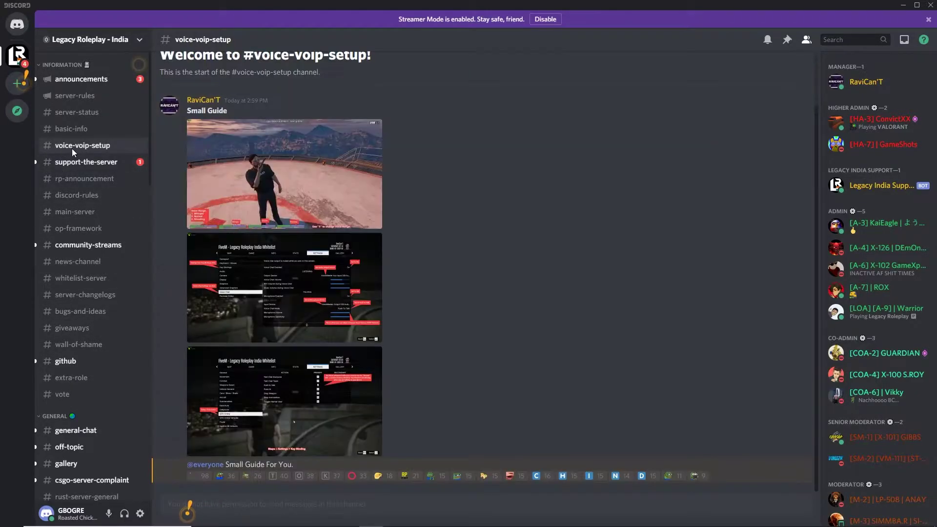
pyautogui.scroll(2, 246, 107)
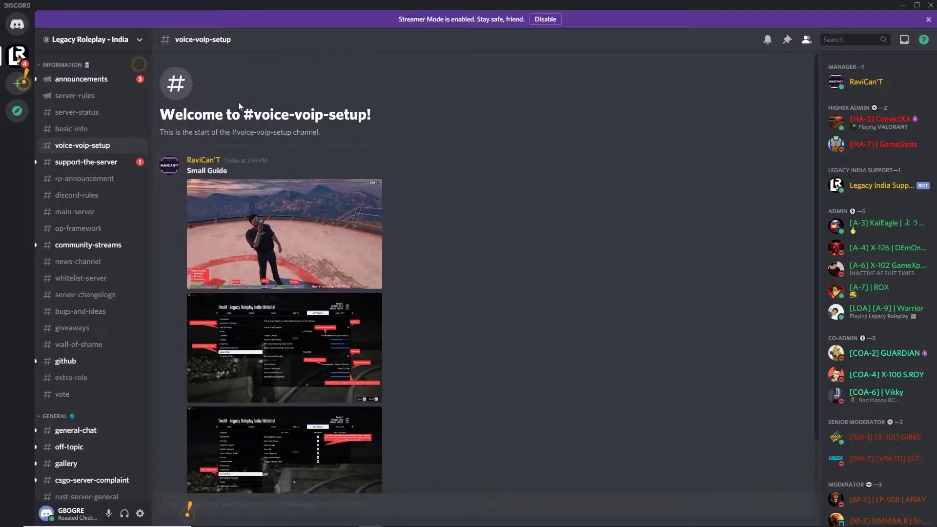
pyautogui.scroll(-2, 281, 141)
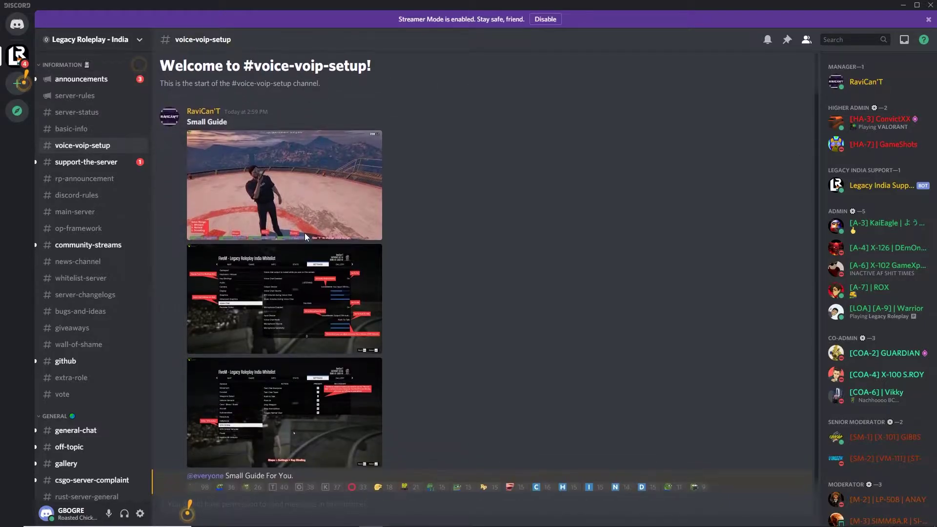
pyautogui.click(244, 314)
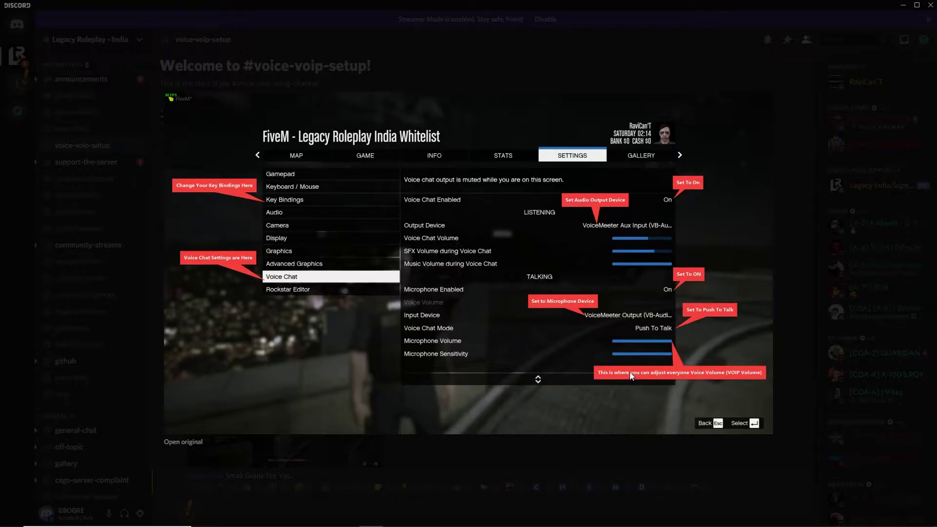
pyautogui.click(790, 123)
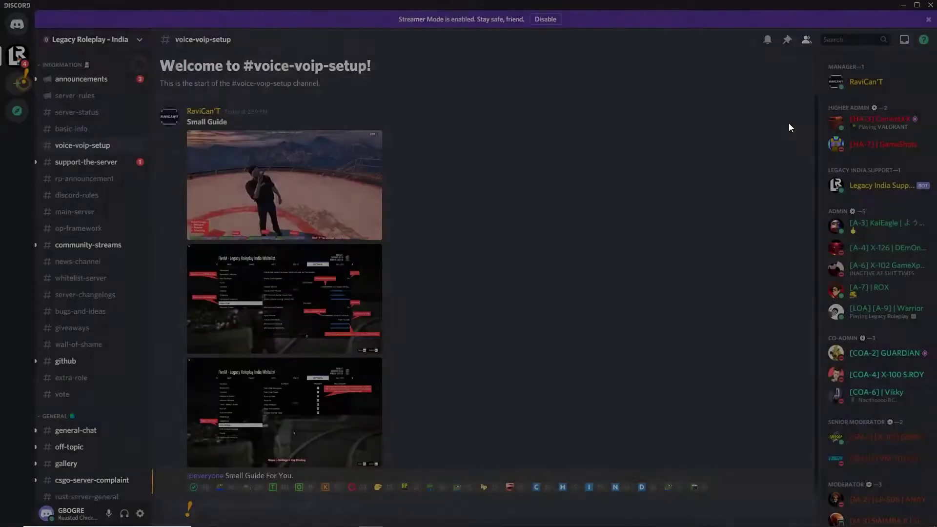
pyautogui.click(317, 369)
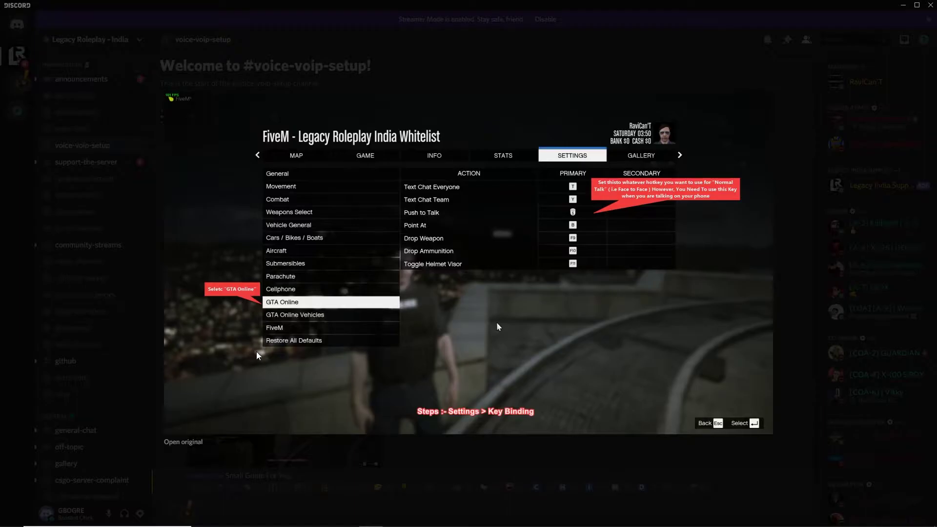
pyautogui.click(842, 338)
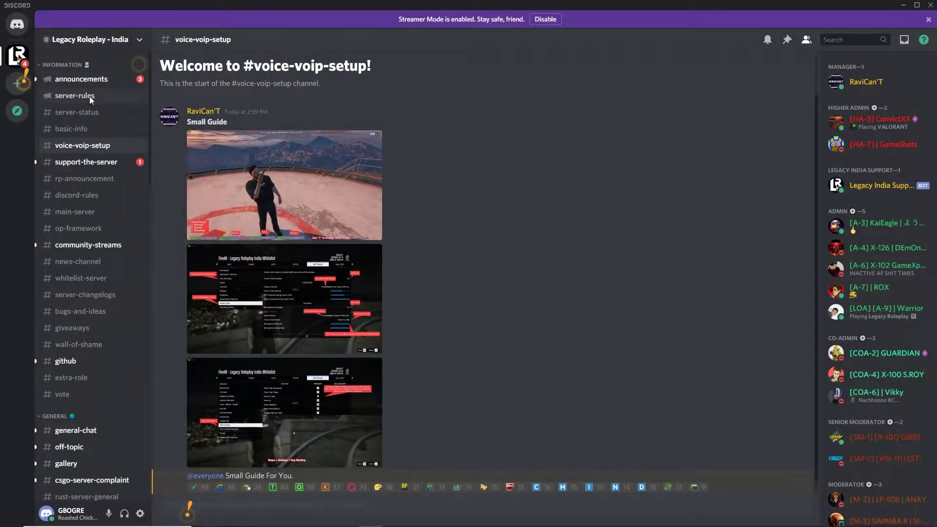
# Step: Open the server-rules channel and search the server's messages for "team speak"
pyautogui.click(74, 96)
pyautogui.click(843, 39)
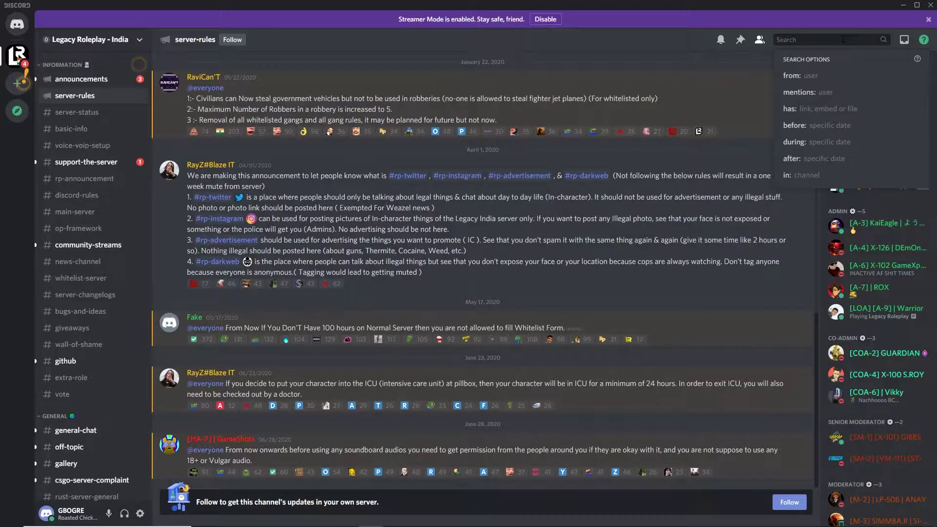
pyautogui.write('t')
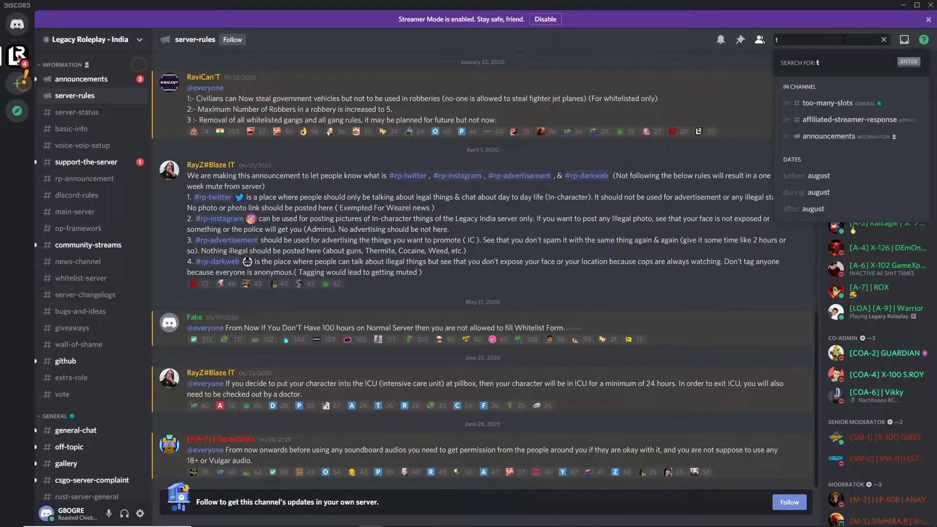
pyautogui.write('eam s')
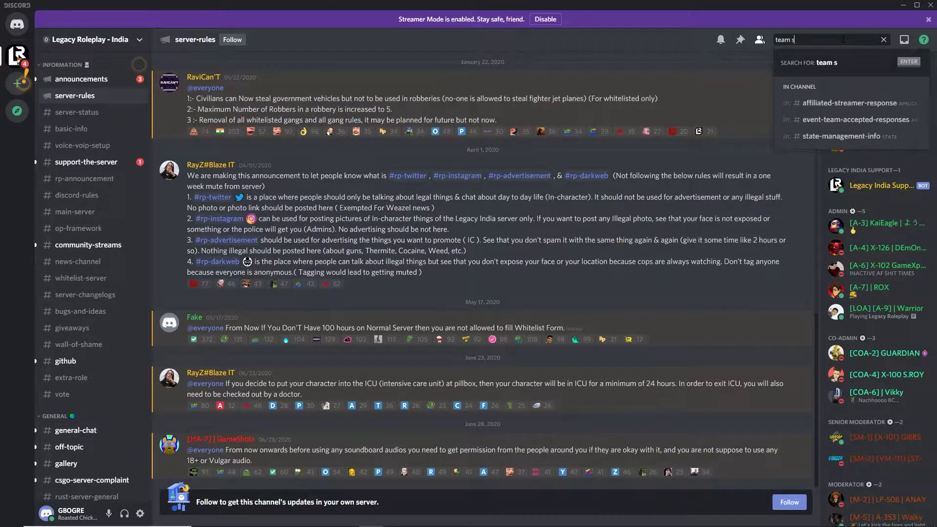
pyautogui.write('peak')
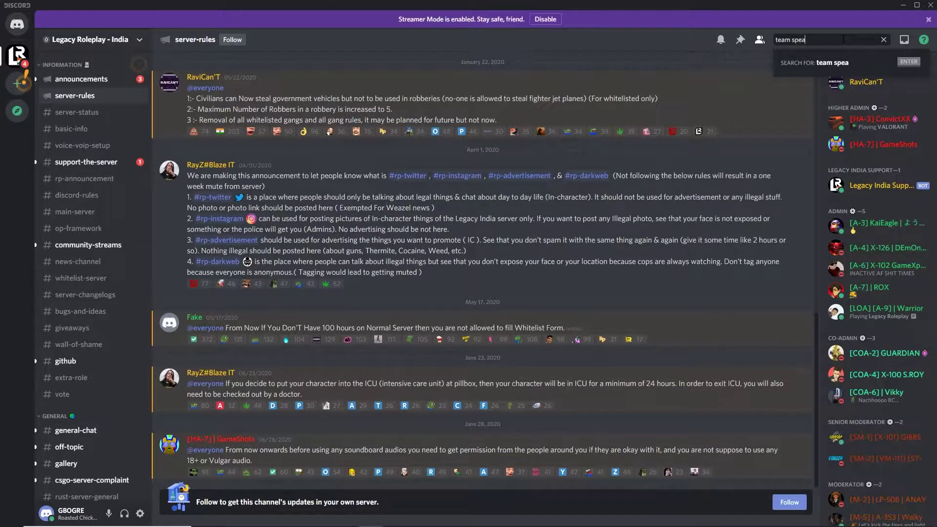
pyautogui.press('Return')
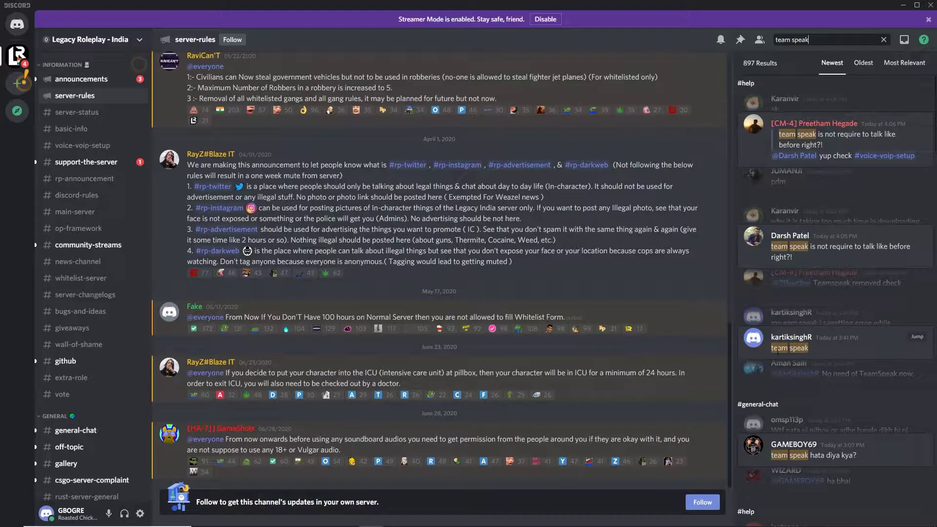
# Step: Read through the newest "team speak" search results for messages on whether TeamSpeak is still required
pyautogui.scroll(-1, 804, 373)
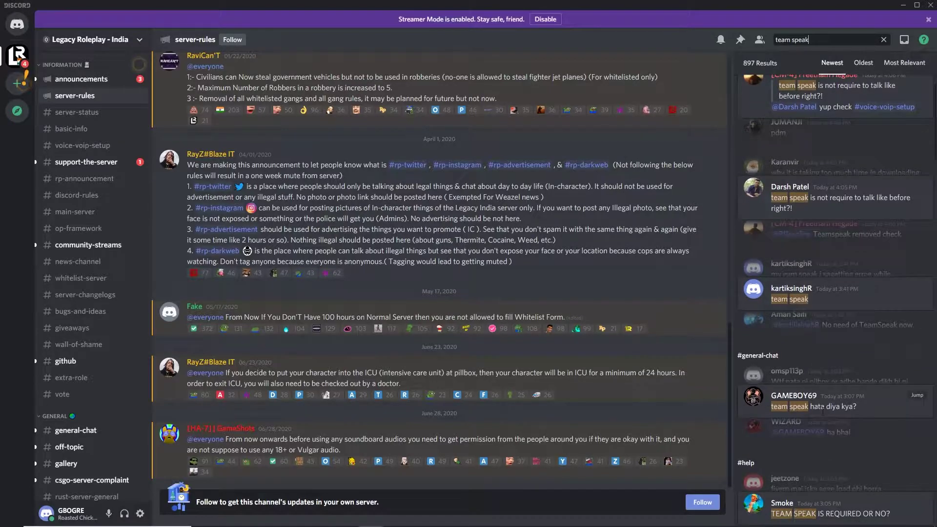
pyautogui.scroll(-2, 840, 417)
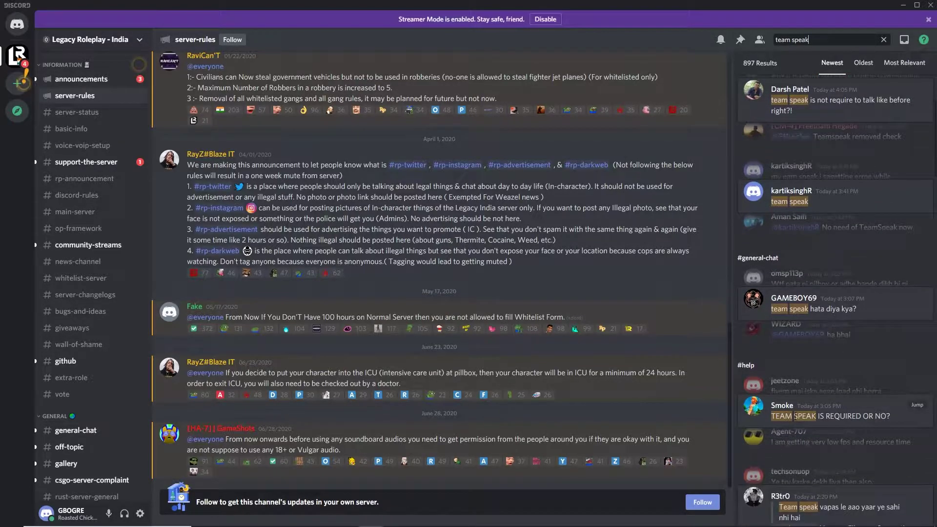
pyautogui.scroll(-2, 868, 366)
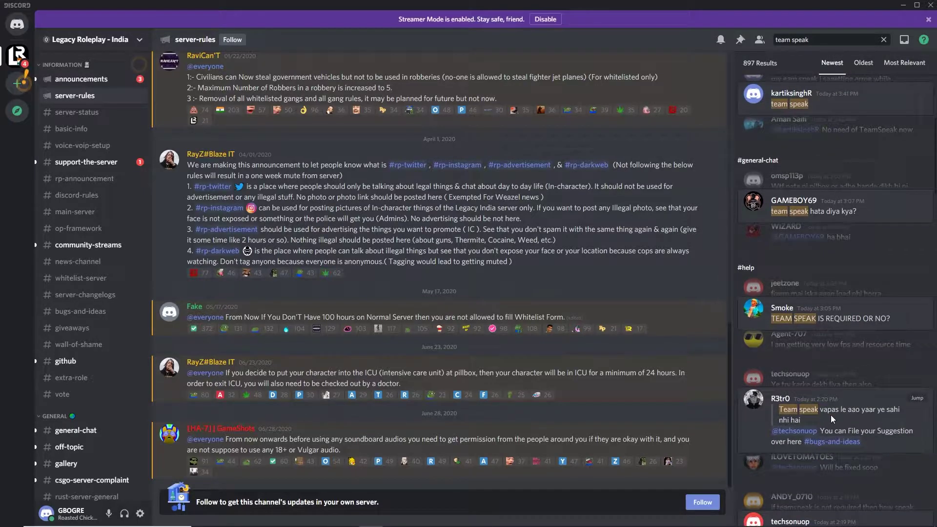
pyautogui.scroll(-2, 870, 414)
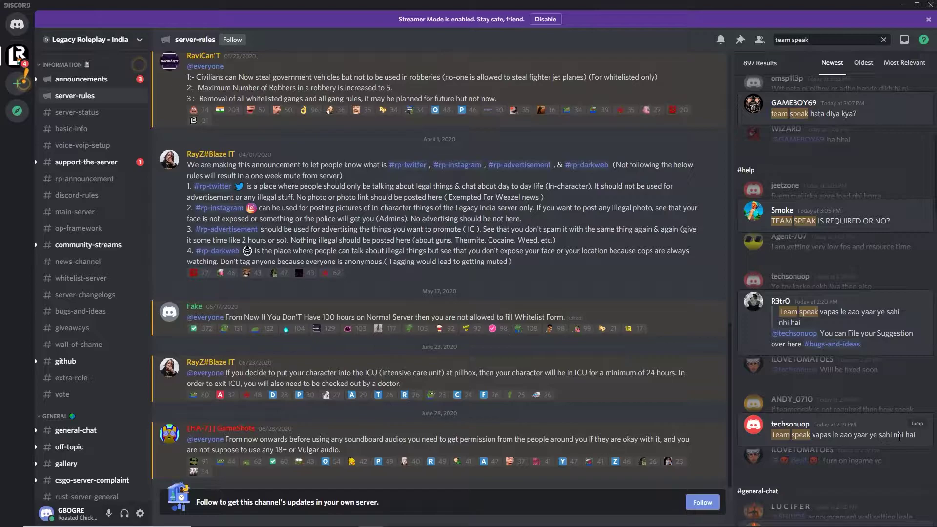
pyautogui.scroll(-2, 899, 437)
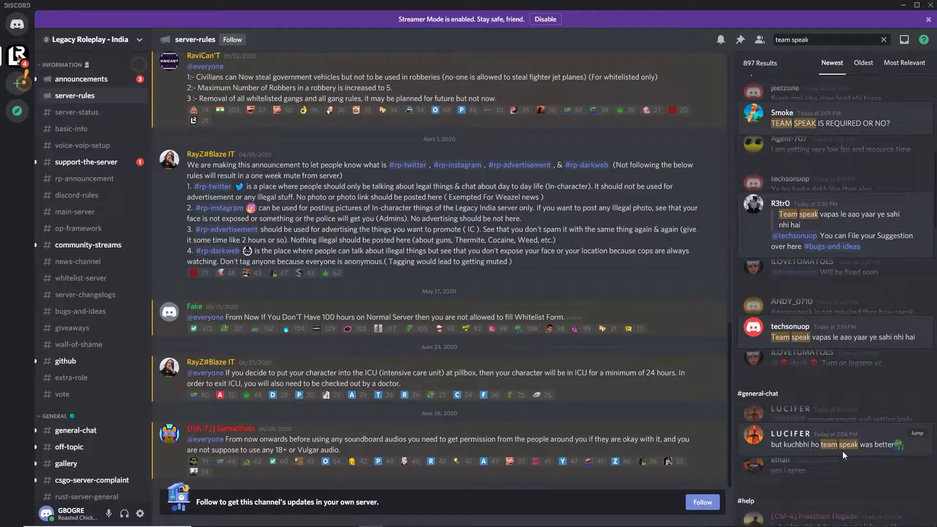
pyautogui.scroll(-4, 885, 448)
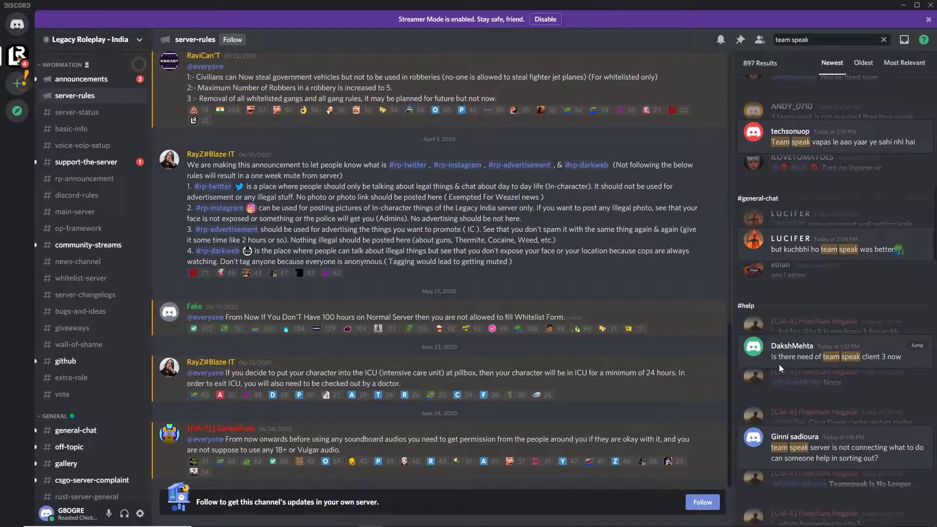
pyautogui.scroll(-2, 918, 362)
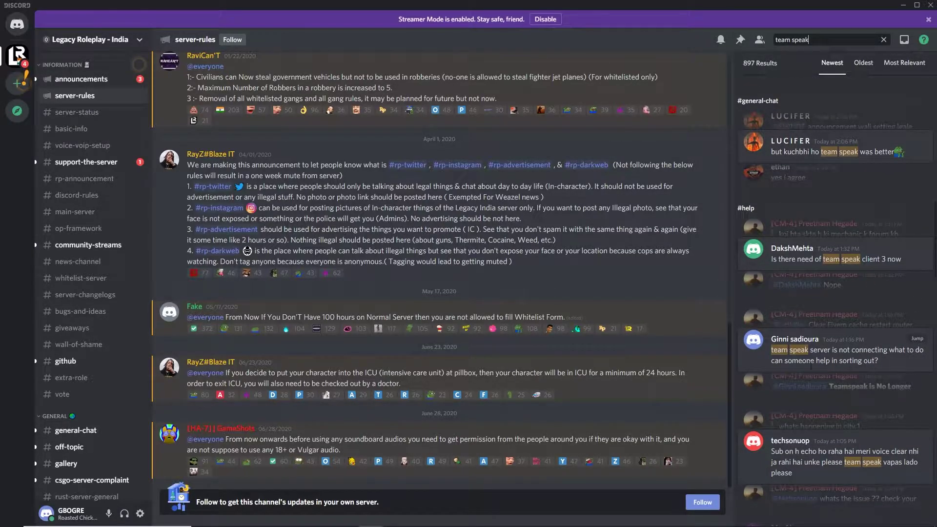
pyautogui.scroll(-2, 853, 362)
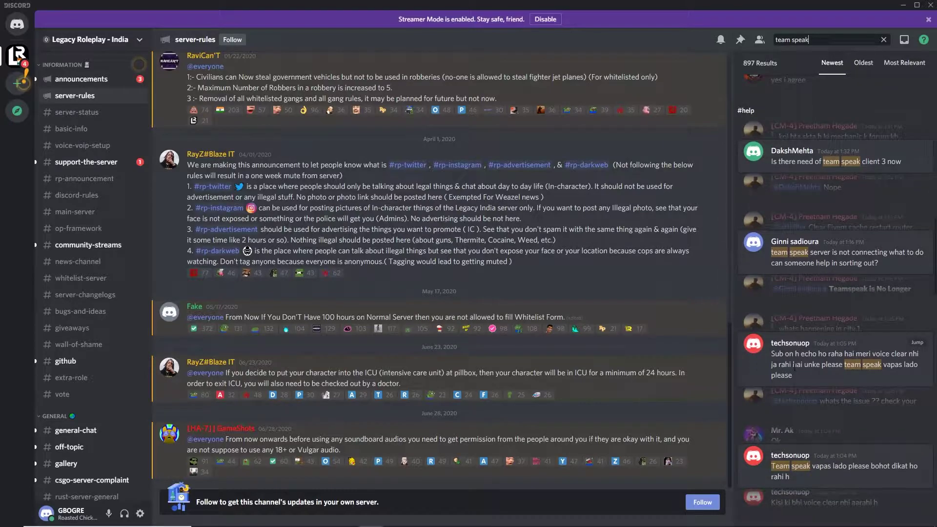
pyautogui.scroll(-1, 783, 364)
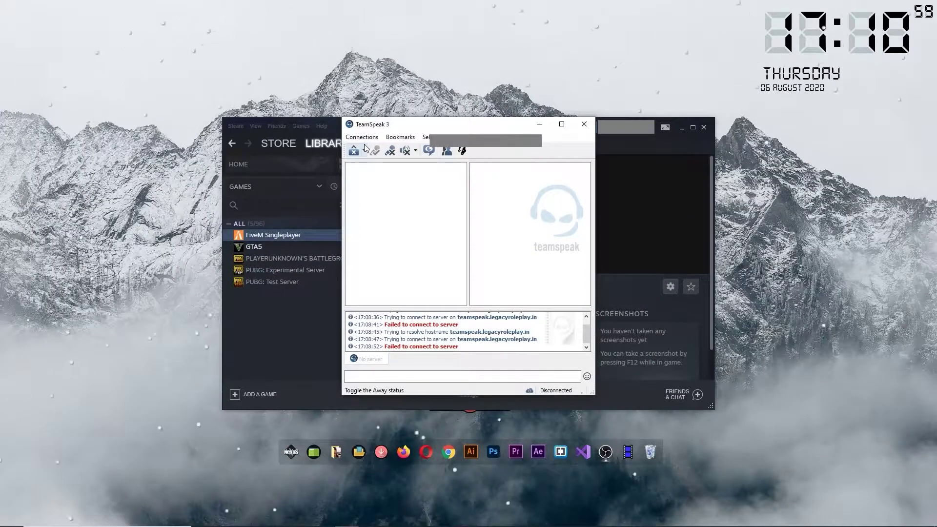
# Step: Close TeamSpeak 3, find TeamSpeak 3 Client through Windows search and choose to uninstall it, opening the installed programs list
pyautogui.click(583, 124)
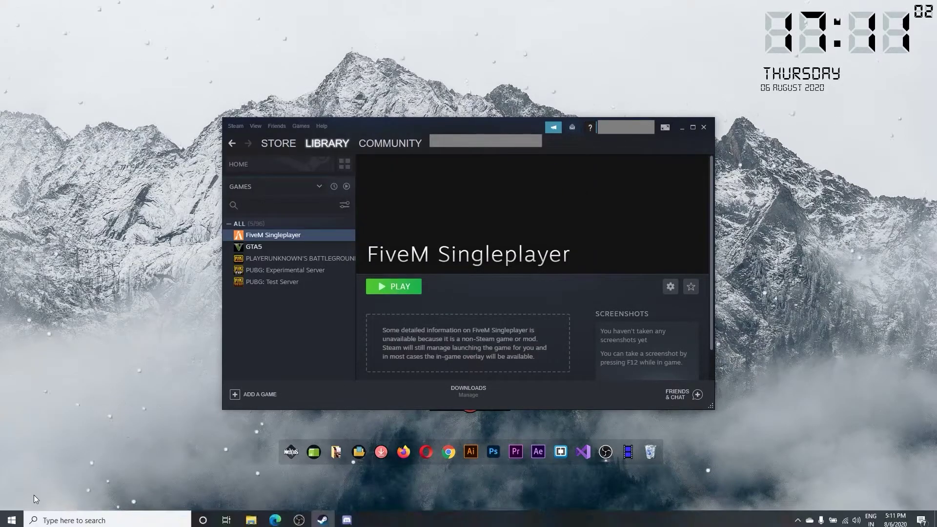
pyautogui.click(91, 520)
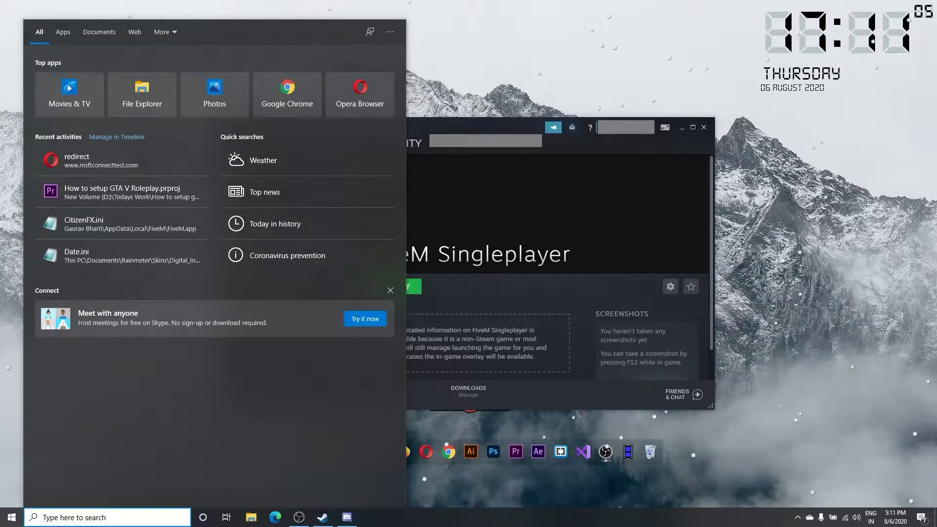
pyautogui.write('tea')
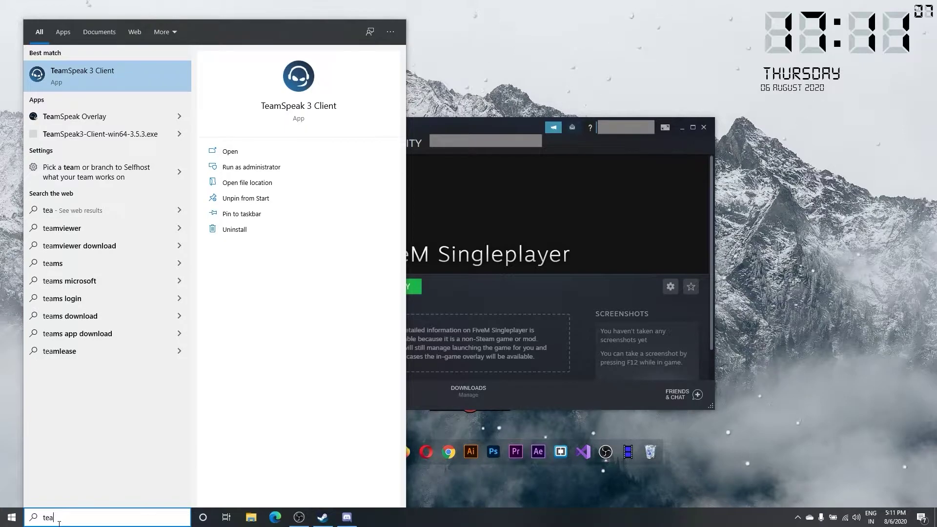
pyautogui.rightClick(74, 71)
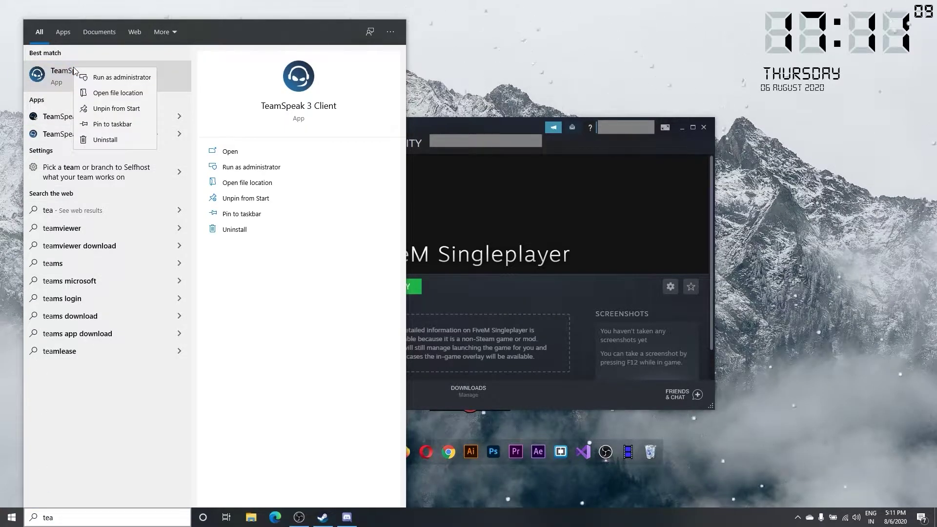
pyautogui.click(114, 139)
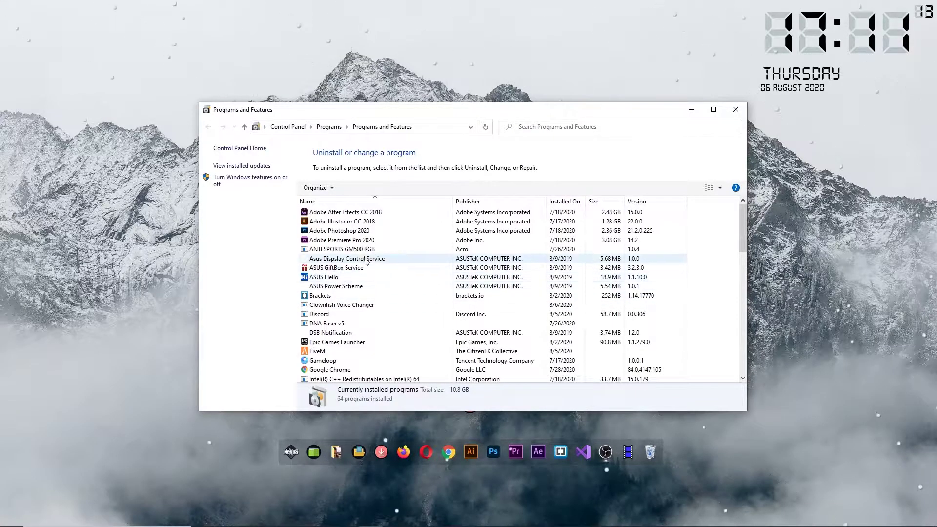
# Step: Look for "team" among the installed programs and uninstall TeamSpeak 3 Client without deleting its configuration files
pyautogui.click(626, 131)
pyautogui.write('tea')
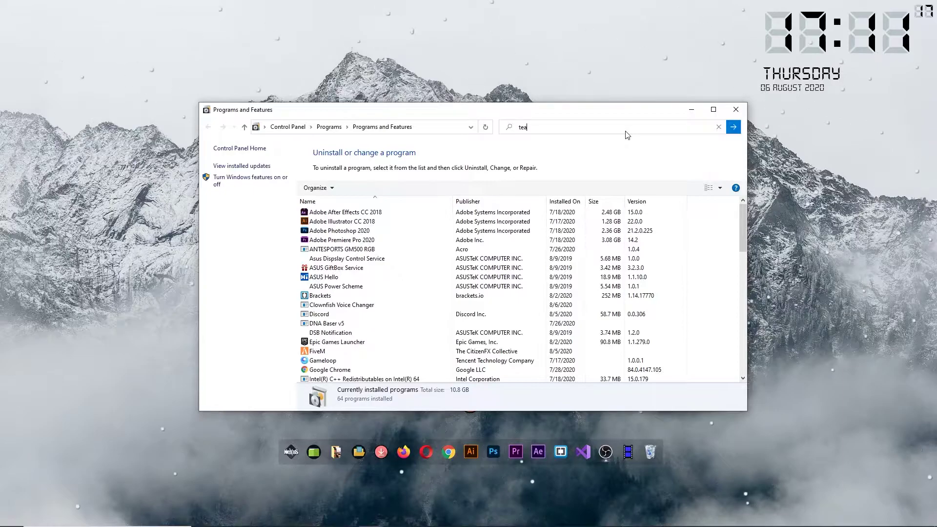
pyautogui.write('m')
pyautogui.scroll(-10, 388, 269)
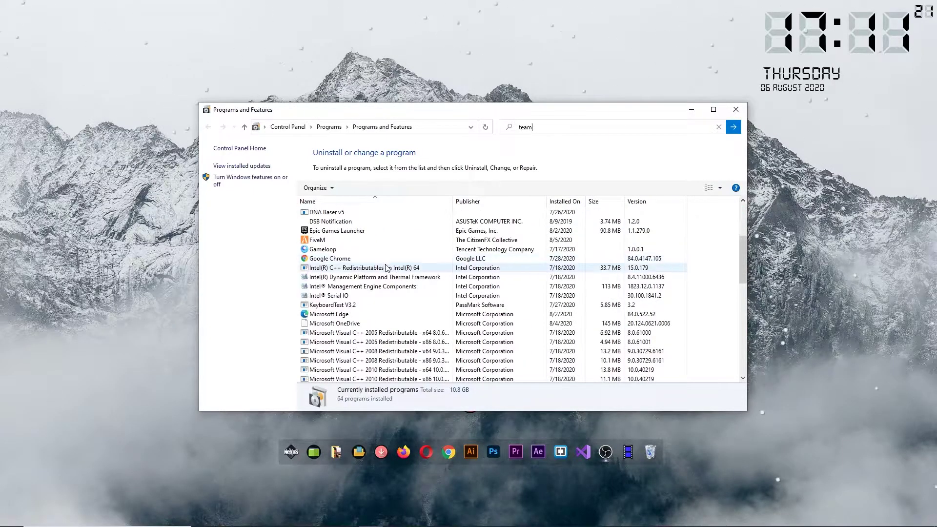
pyautogui.scroll(-5, 388, 268)
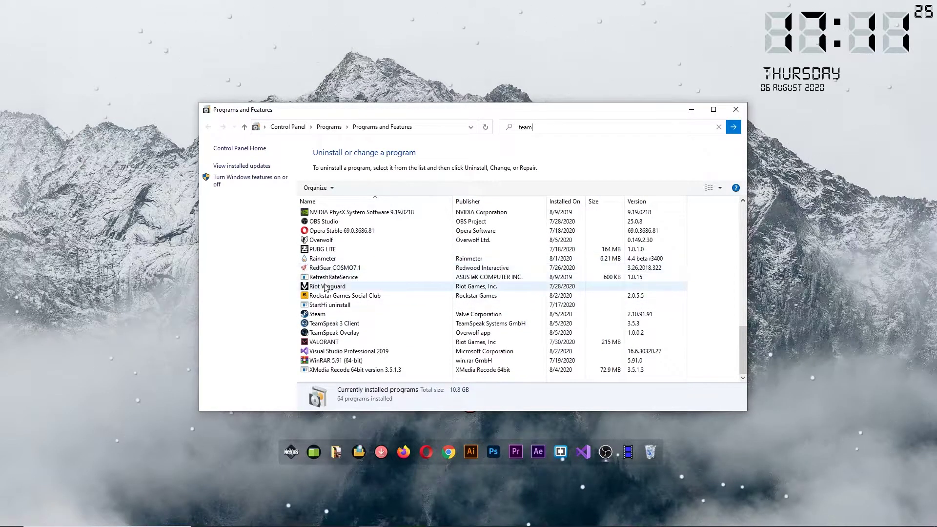
pyautogui.click(330, 324)
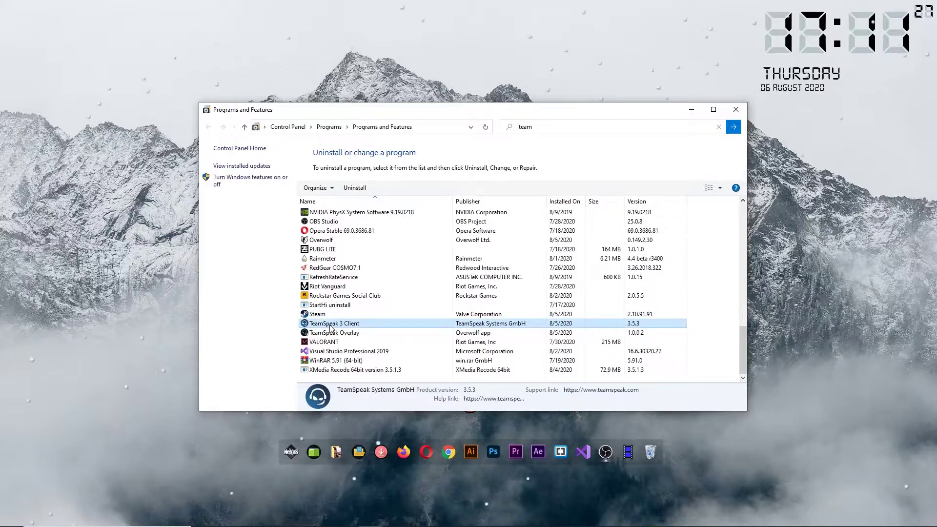
pyautogui.click(354, 188)
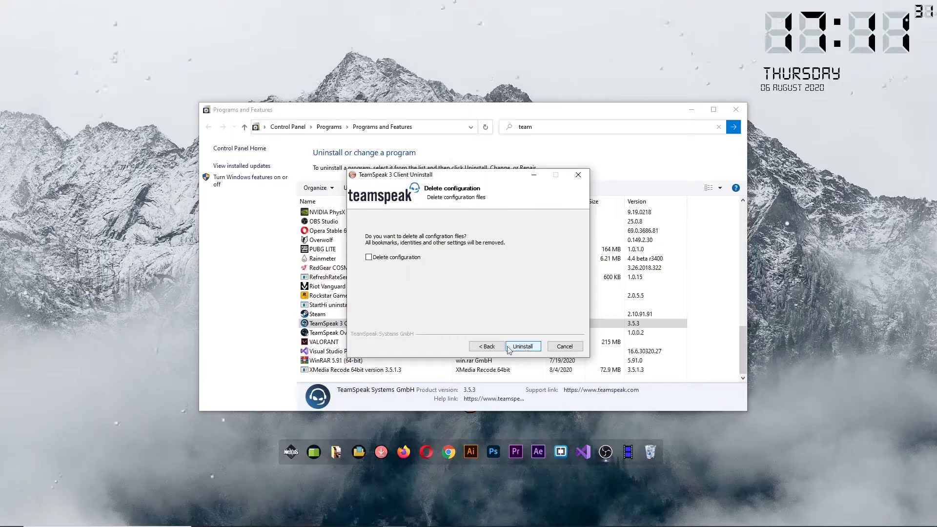
pyautogui.click(520, 343)
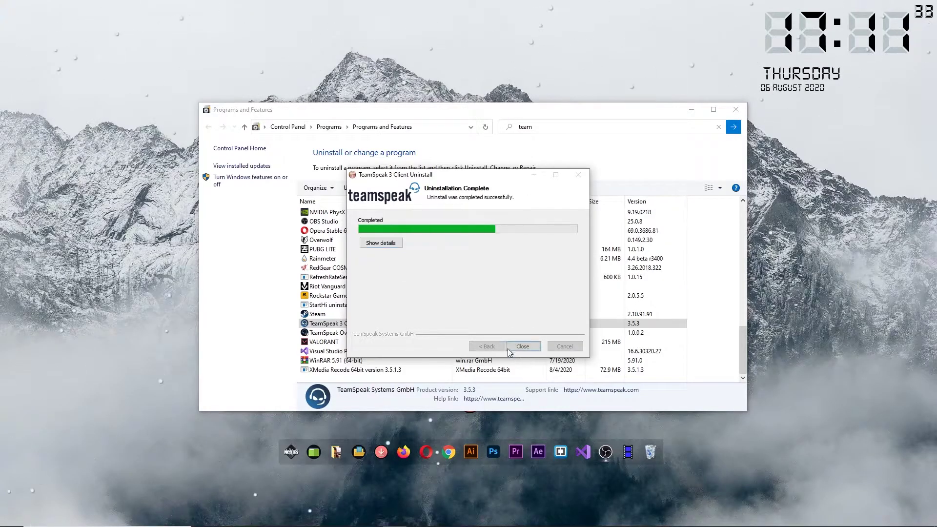
pyautogui.click(523, 346)
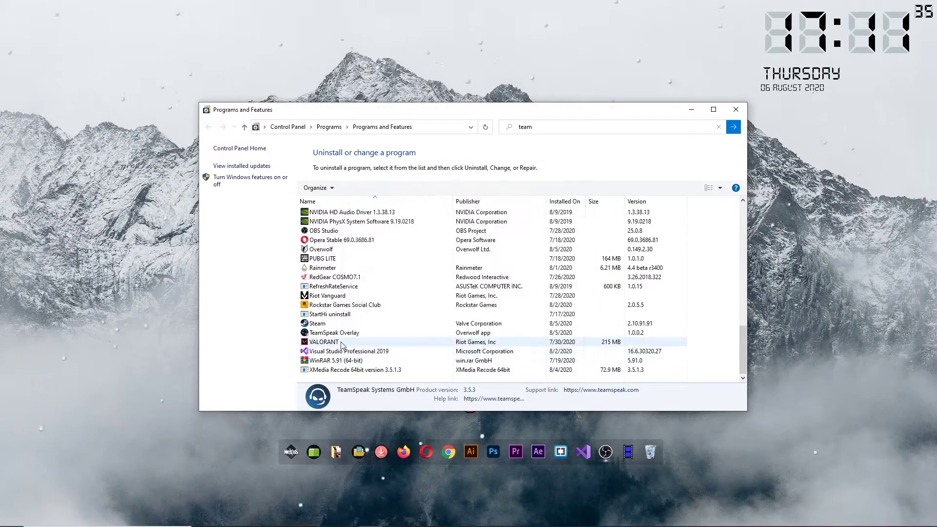
# Step: Uninstall TeamSpeak Overlay together with Overwolf, and minimize the browser page that opens
pyautogui.click(366, 188)
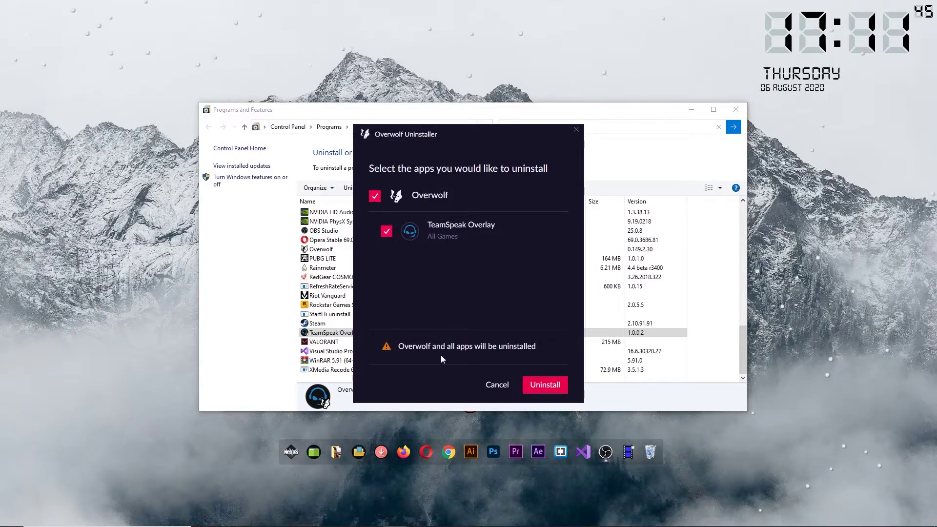
pyautogui.click(538, 385)
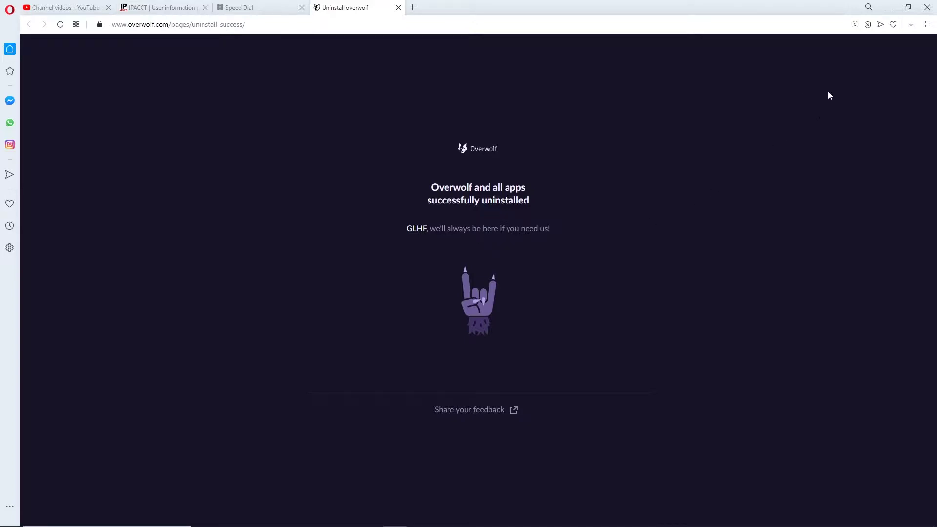
pyautogui.click(891, 11)
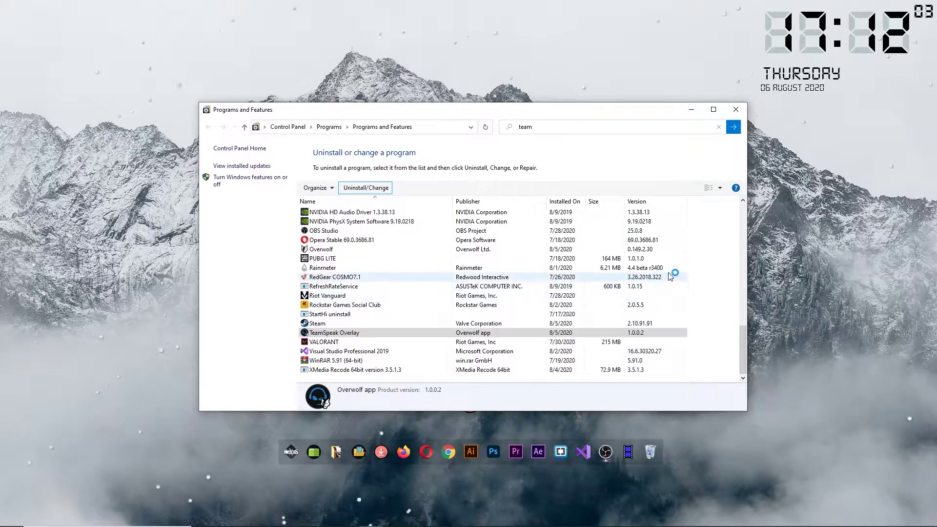
# Step: Refresh the installed programs list, check it for remaining TeamSpeak entries, and close it
pyautogui.rightClick(720, 257)
pyautogui.click(737, 300)
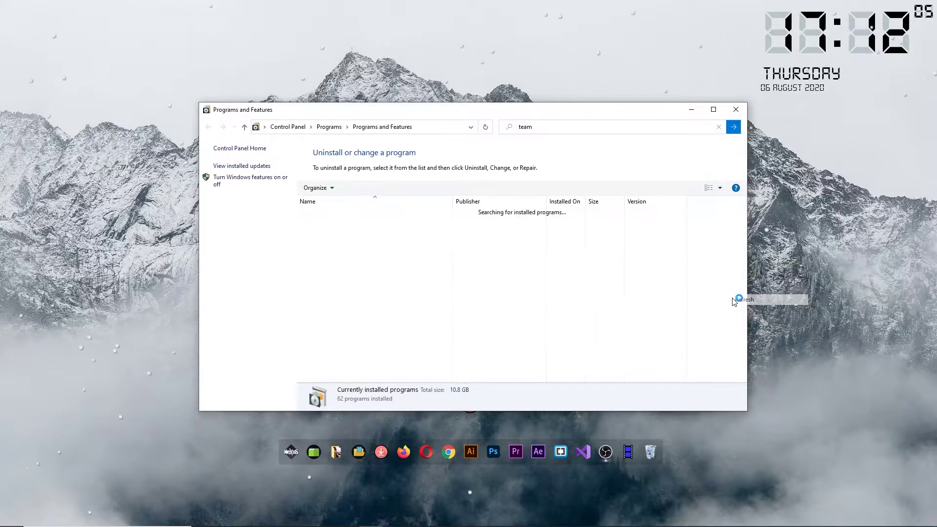
pyautogui.scroll(-15, 540, 314)
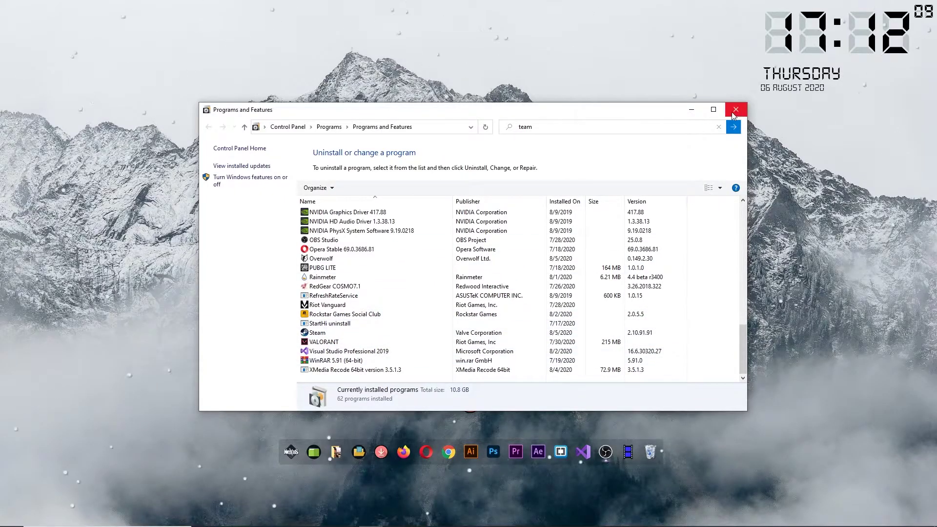
pyautogui.click(733, 112)
pyautogui.rightClick(777, 132)
pyautogui.click(783, 160)
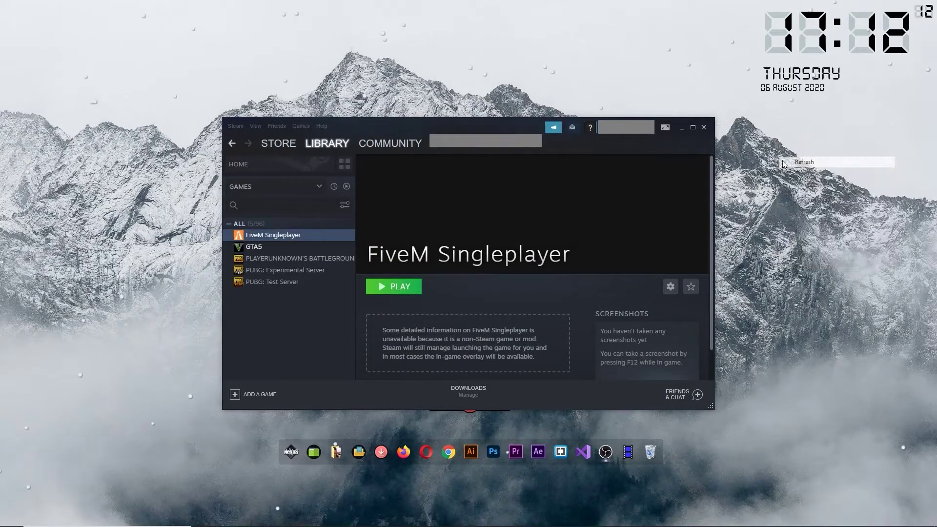
# Step: Launch FiveM Singleplayer from the Steam library and search its server list for "legacy india"
pyautogui.click(383, 288)
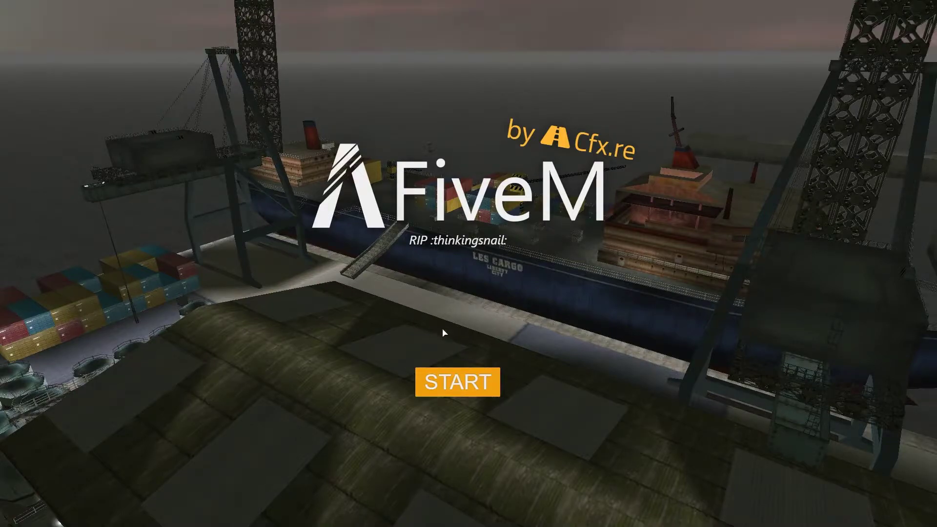
pyautogui.click(463, 385)
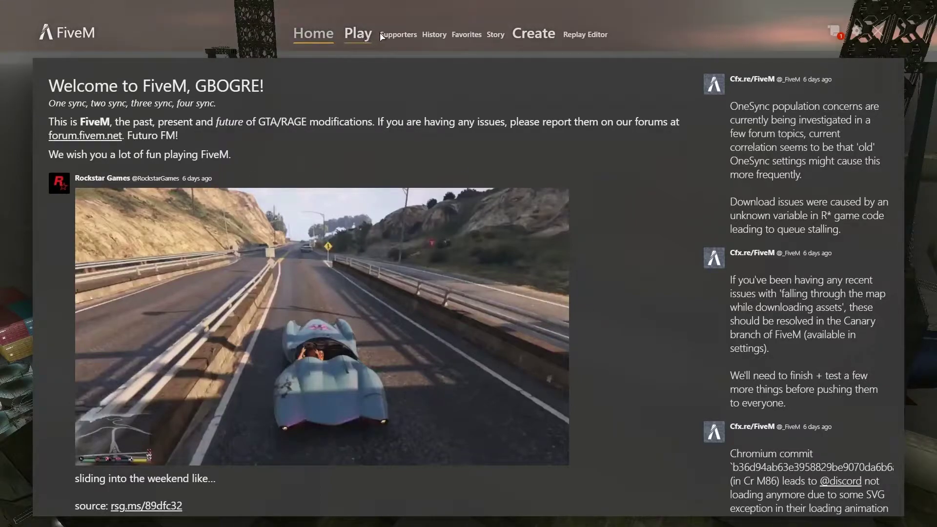
pyautogui.click(393, 39)
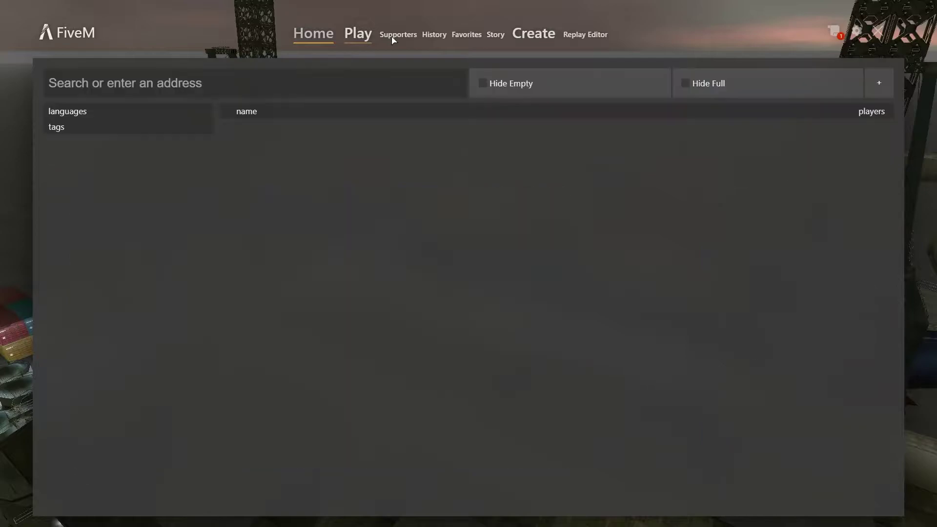
pyautogui.write('legacy india')
pyautogui.click(359, 38)
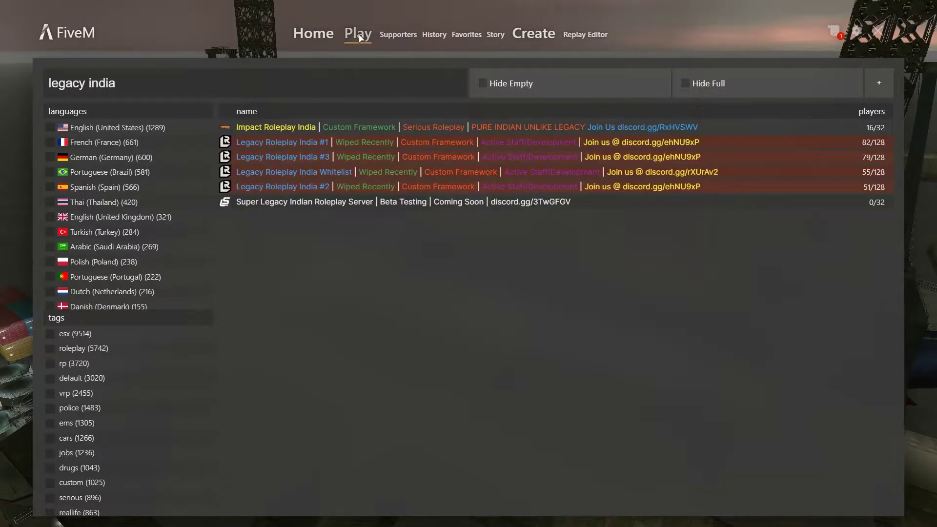
# Step: Connect to the Legacy Roleplay India #1 server and spawn into the game with the existing character
pyautogui.click(311, 141)
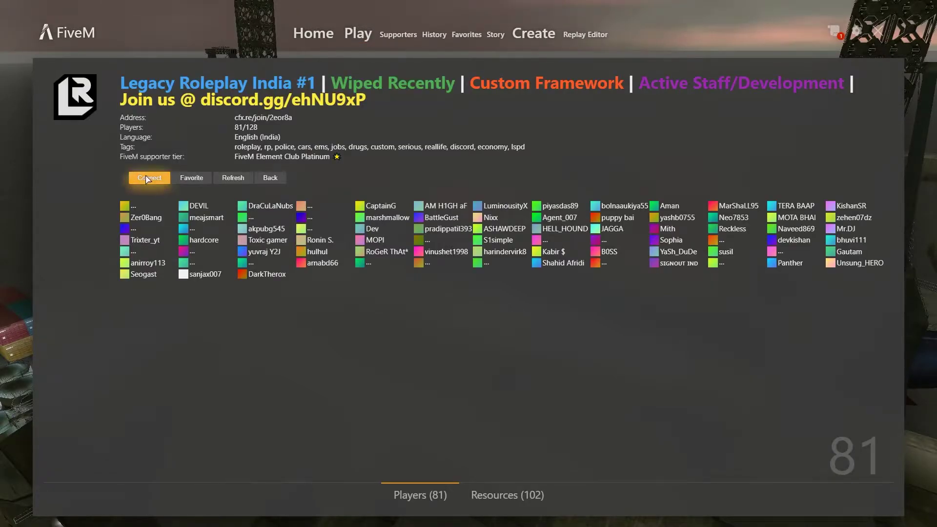
pyautogui.click(162, 184)
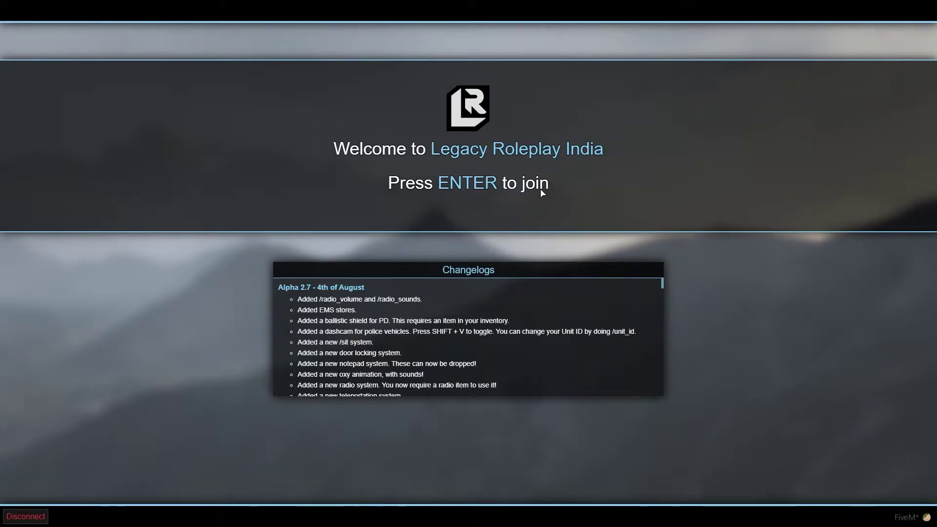
pyautogui.press('Return')
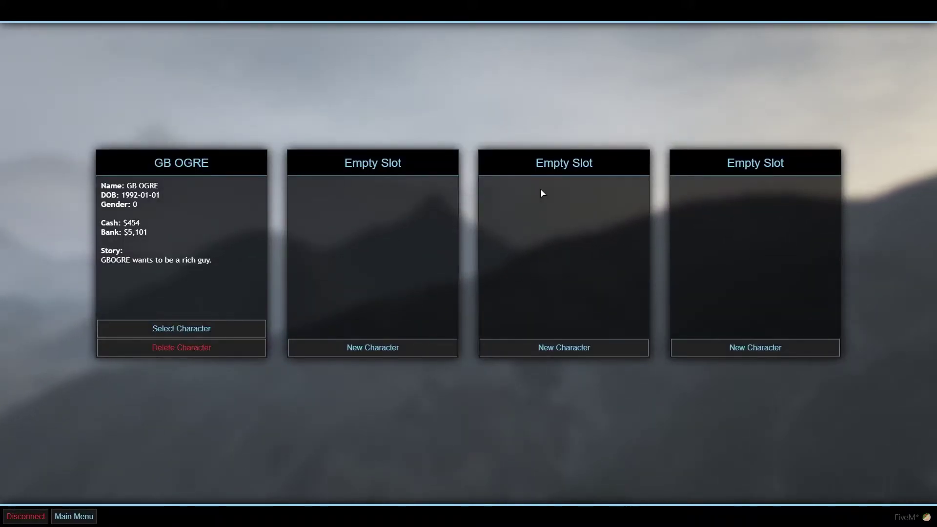
pyautogui.click(188, 331)
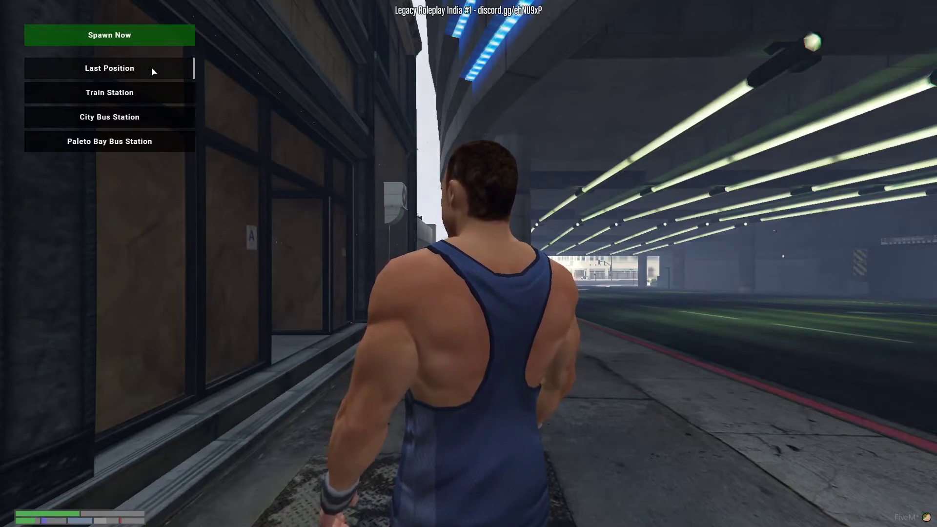
pyautogui.click(133, 39)
# Step: Run the character forward along the sidewalk and stop beside the road
pyautogui.press('w')
pyautogui.hotkey('shift', 'w')
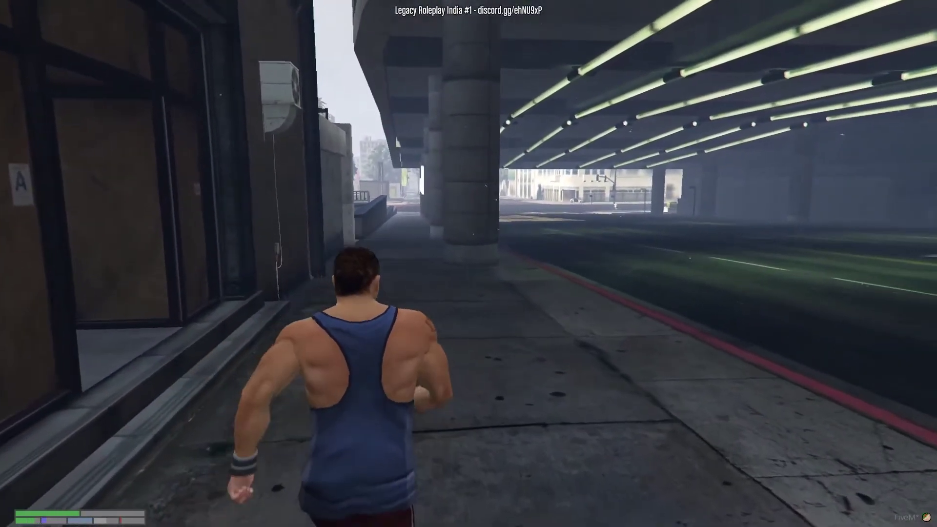
pyautogui.press('w')
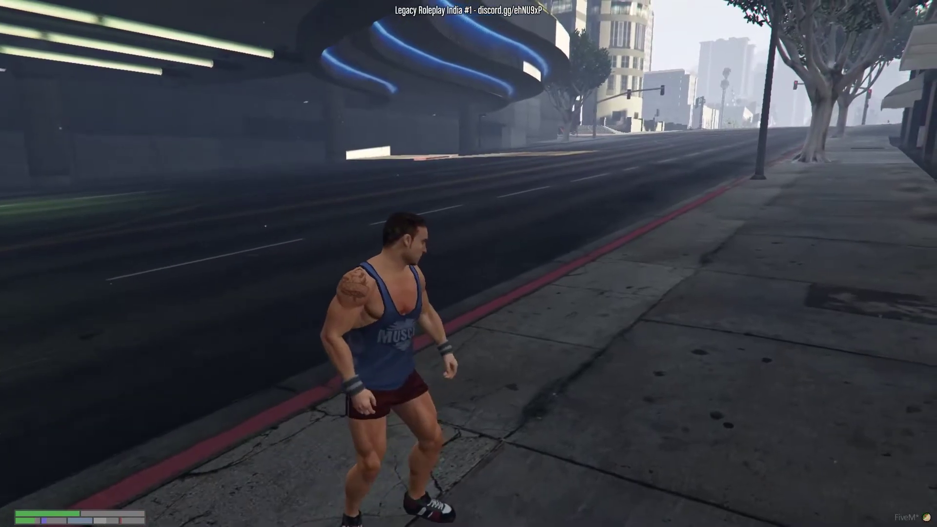
# Step: Look through the pause menu's Game, Settings and Info pages, including Help and Notifications
pyautogui.press('Escape')
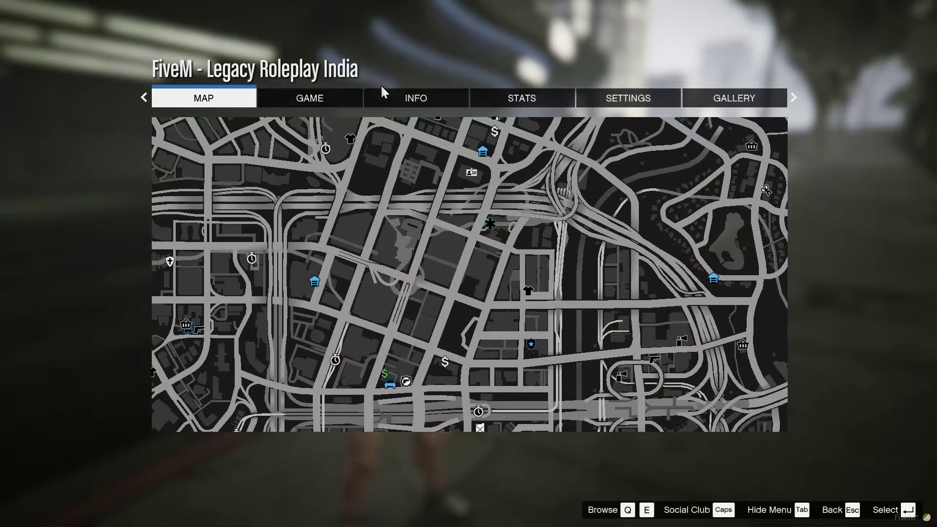
pyautogui.click(341, 102)
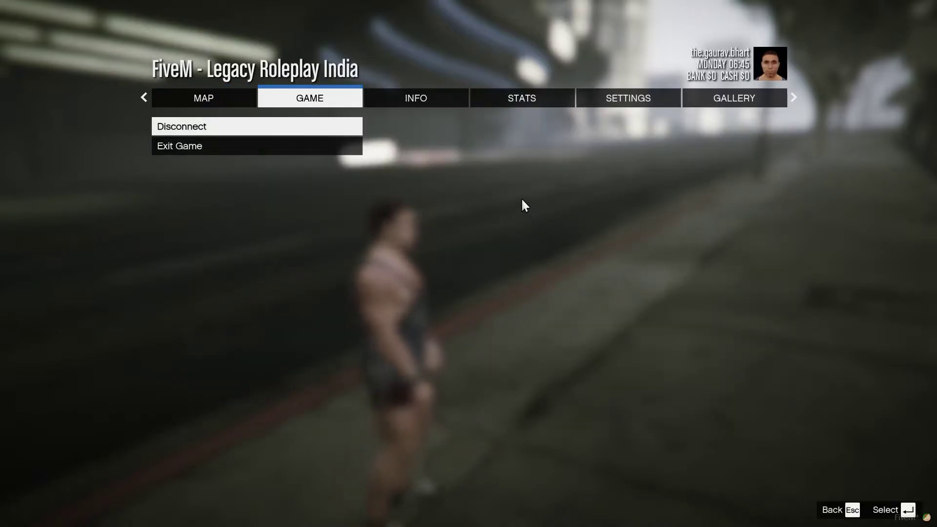
pyautogui.click(616, 97)
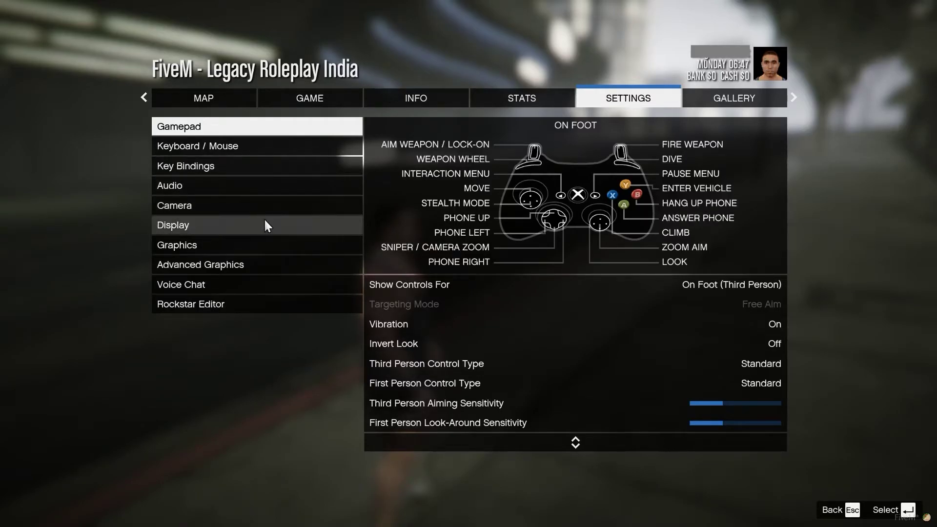
pyautogui.click(421, 97)
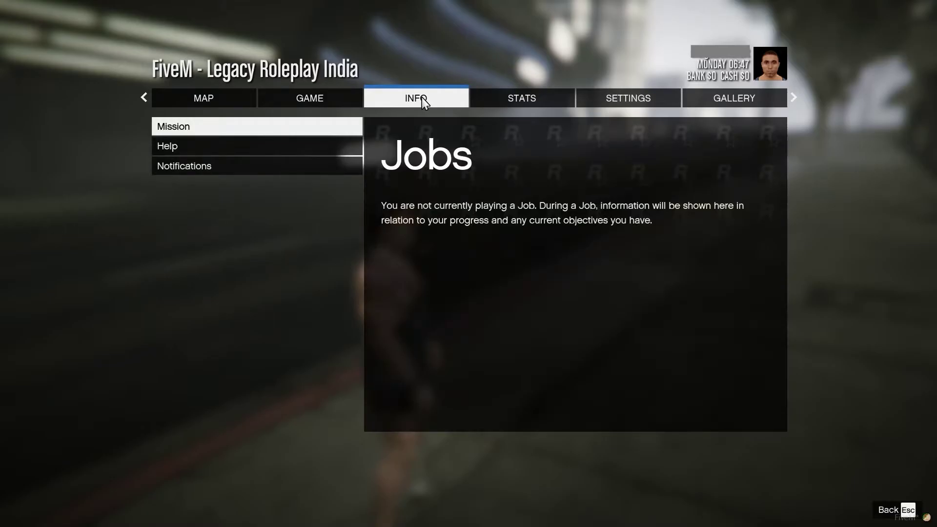
pyautogui.click(227, 153)
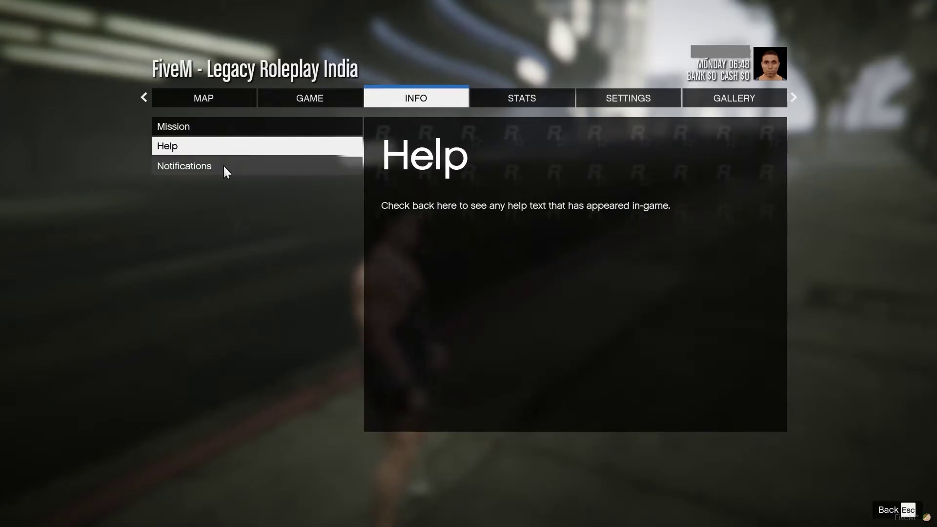
pyautogui.click(222, 165)
pyautogui.click(326, 95)
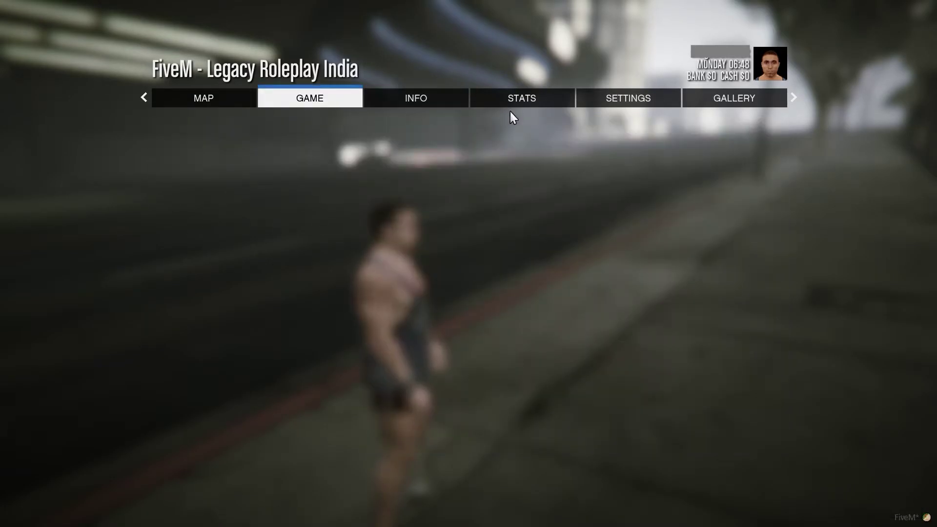
# Step: Enable voice chat in the game's voice chat settings
pyautogui.click(561, 105)
pyautogui.click(601, 100)
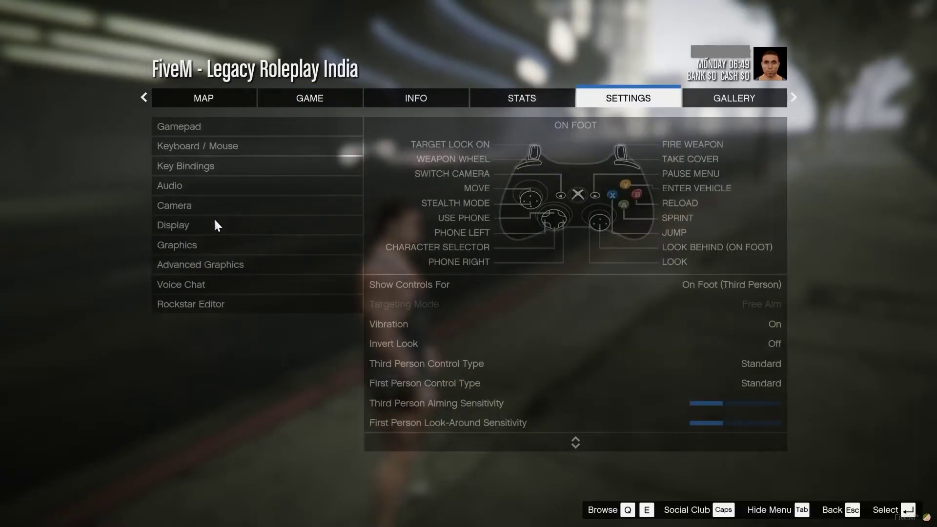
pyautogui.click(193, 286)
pyautogui.click(193, 286)
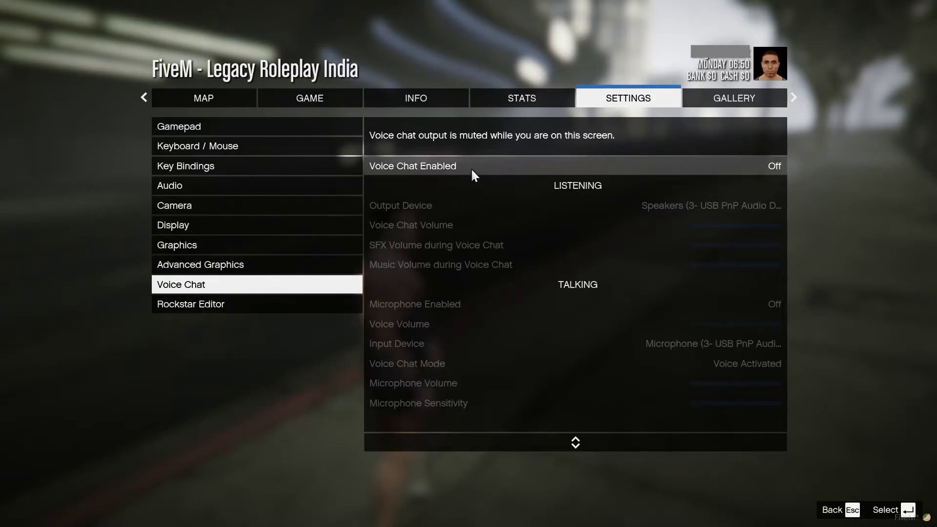
pyautogui.click(772, 165)
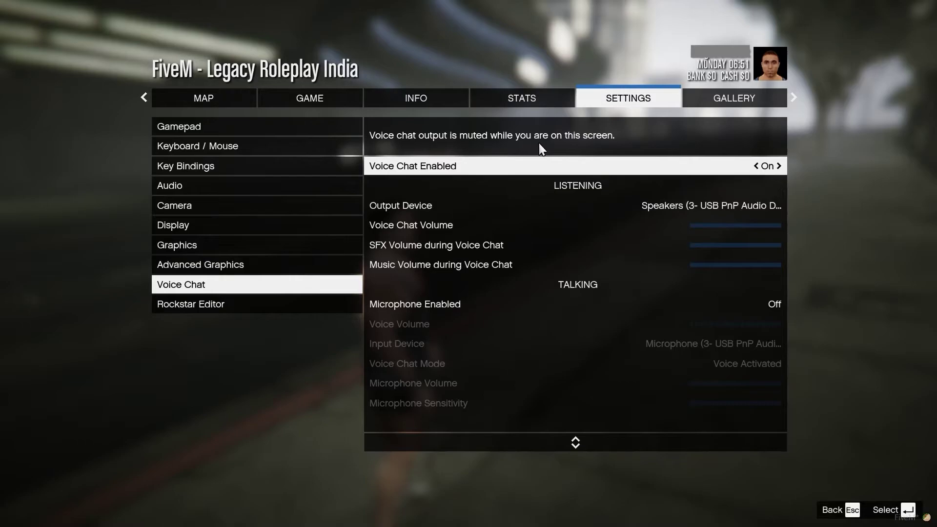
# Step: Set the listening levels to about 70% for voice chat, 50% for SFX and 10% for music
pyautogui.click(703, 225)
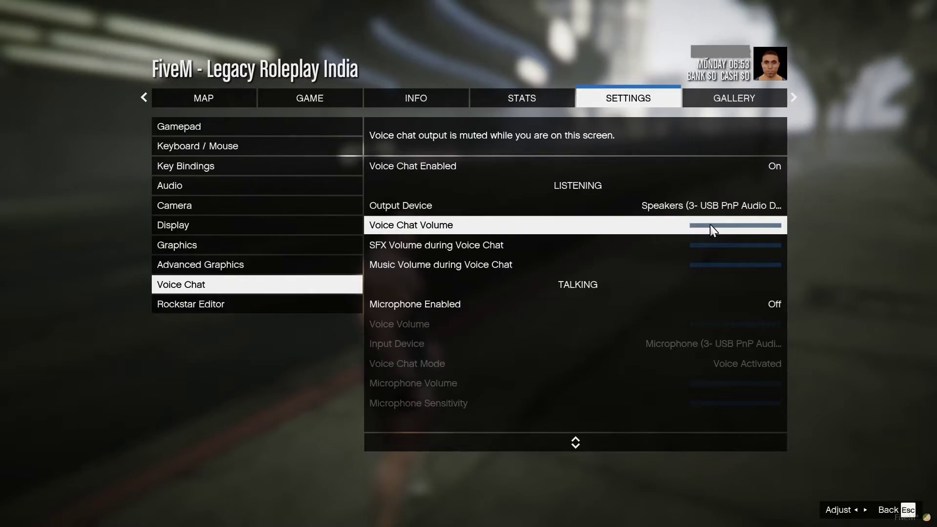
pyautogui.press('Right')
pyautogui.press('Right')
pyautogui.press('Right')
pyautogui.press('Right')
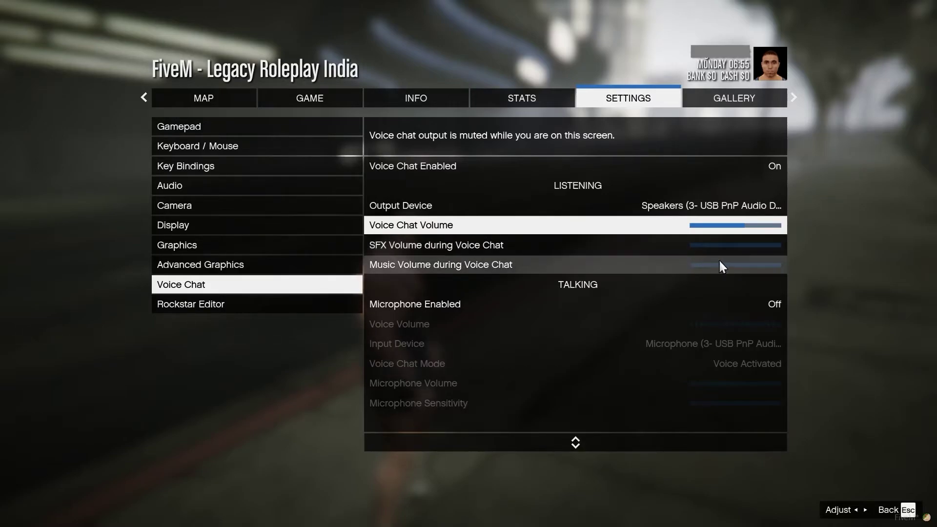
pyautogui.click(719, 246)
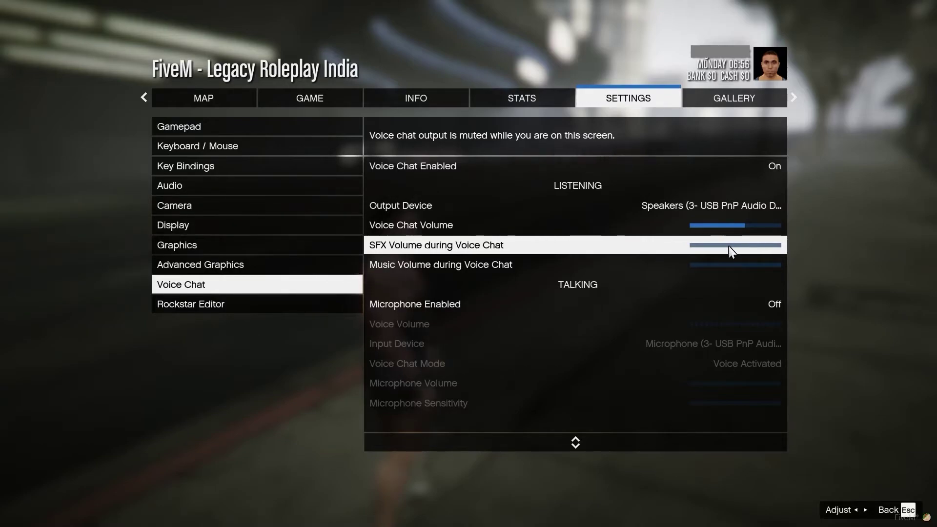
pyautogui.press('Right')
pyautogui.press('Right')
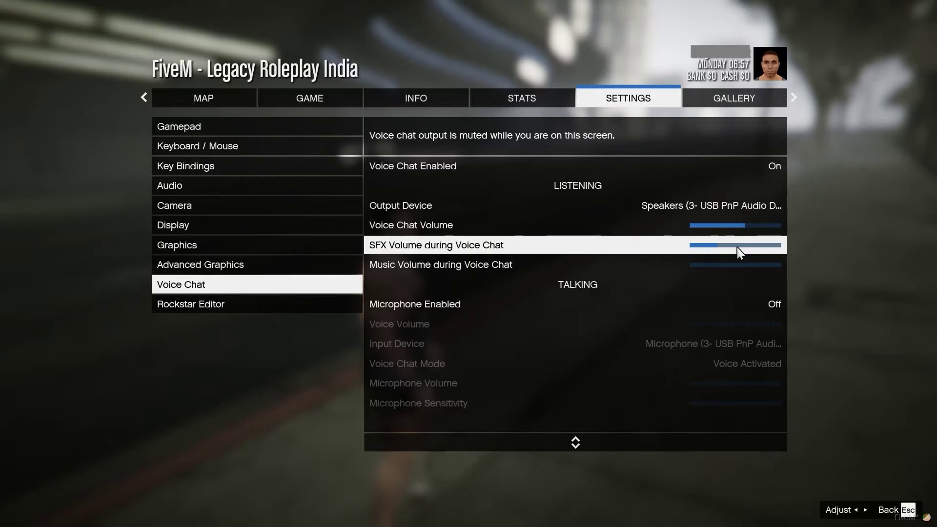
pyautogui.click(737, 246)
pyautogui.click(756, 226)
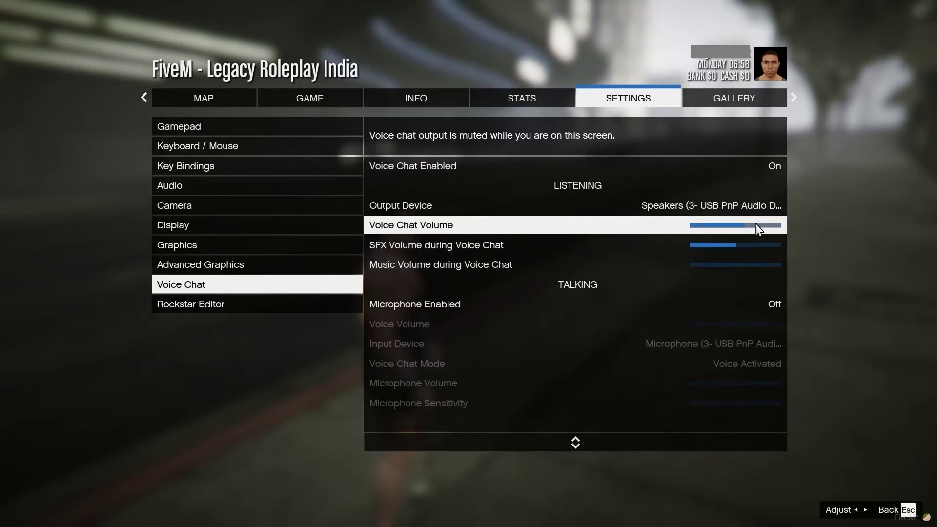
pyautogui.click(747, 264)
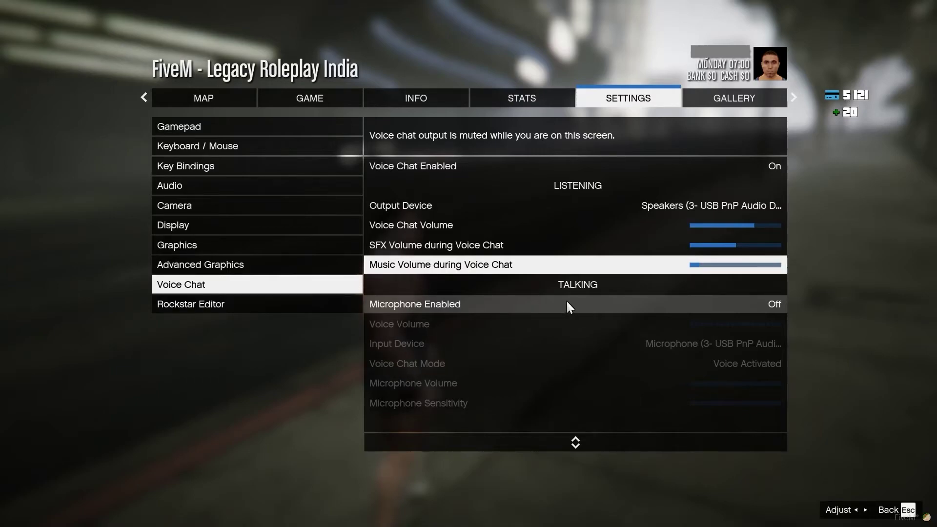
# Step: Enable the microphone, keep the USB PnP microphone as input device and set the voice chat mode to Push To Talk
pyautogui.click(768, 302)
pyautogui.click(770, 303)
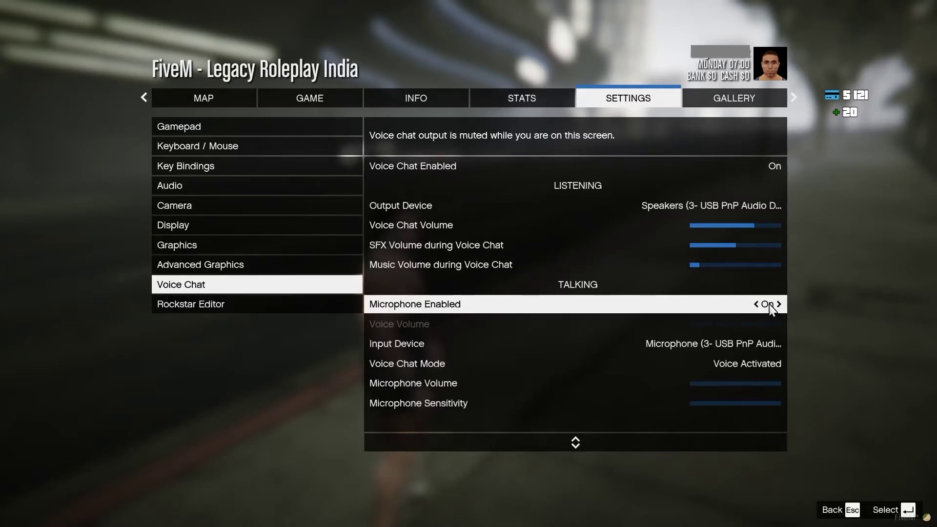
pyautogui.click(695, 345)
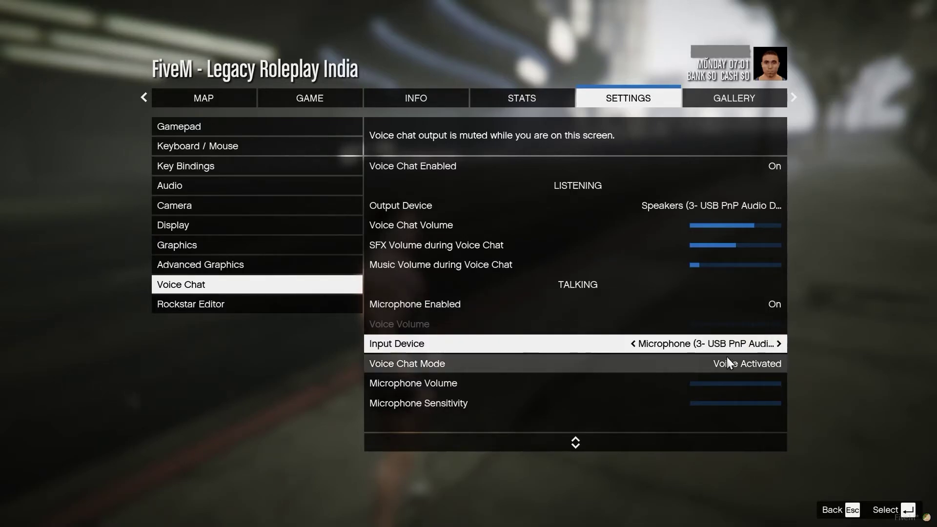
pyautogui.click(769, 365)
pyautogui.click(776, 364)
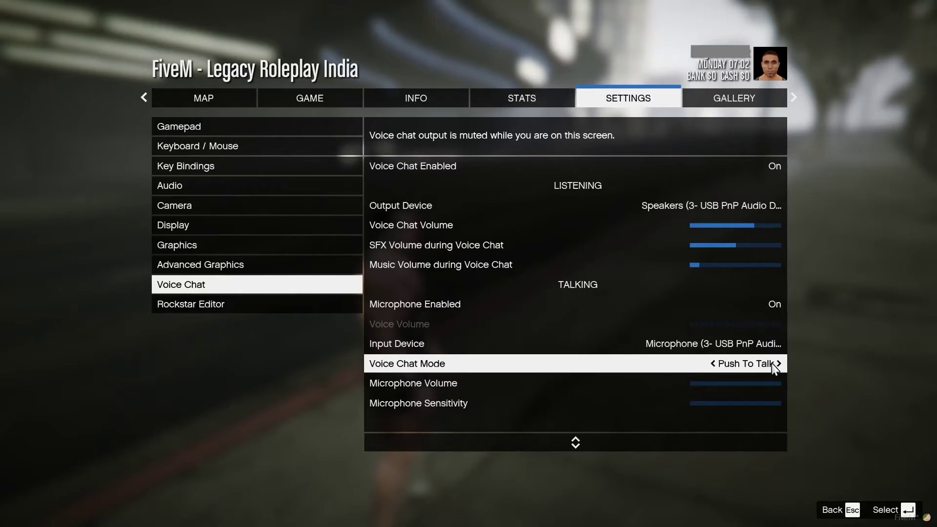
# Step: Set the microphone volume to about 70% and the microphone sensitivity to about 60%
pyautogui.click(713, 382)
pyautogui.moveTo(725, 384); pyautogui.dragTo(744, 383)
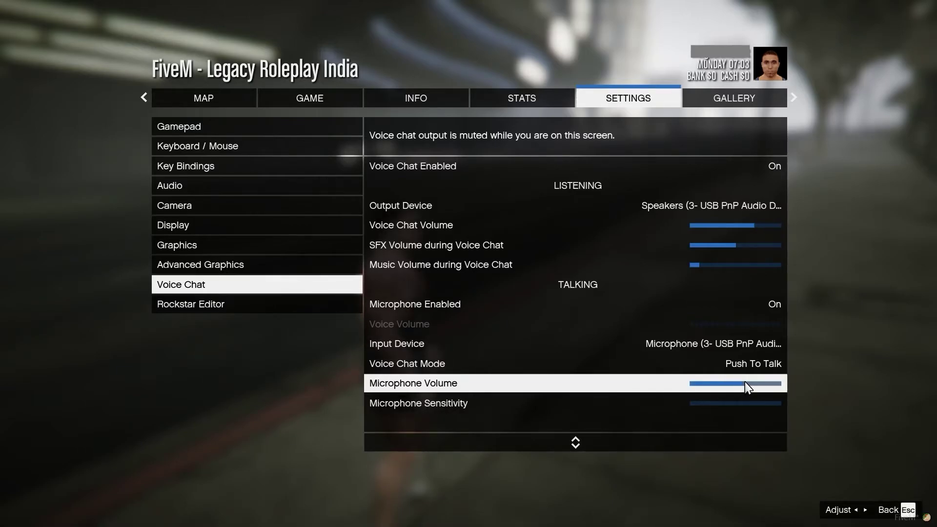
pyautogui.press('Right')
pyautogui.press('Right')
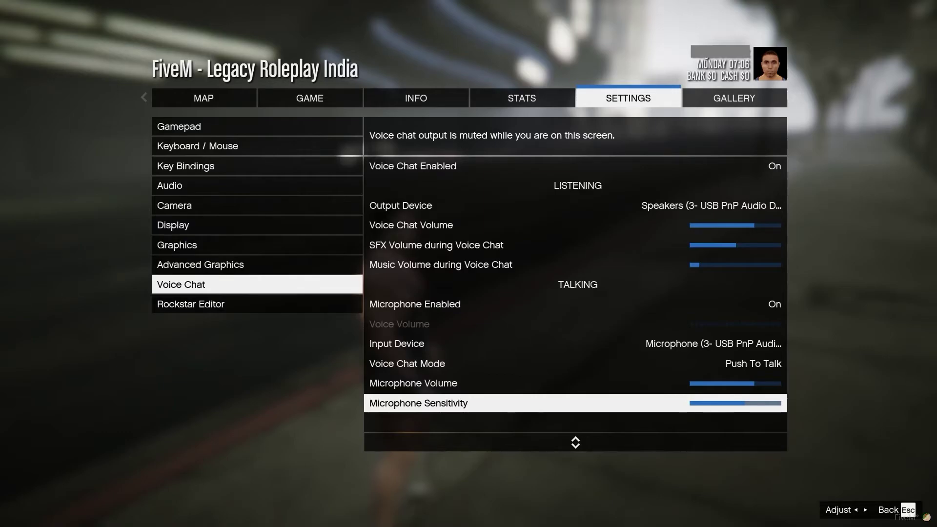
pyautogui.click(746, 404)
# Step: Review the complete list of listening and talking options for voice chat
pyautogui.scroll(-2, 765, 424)
pyautogui.scroll(2, 764, 422)
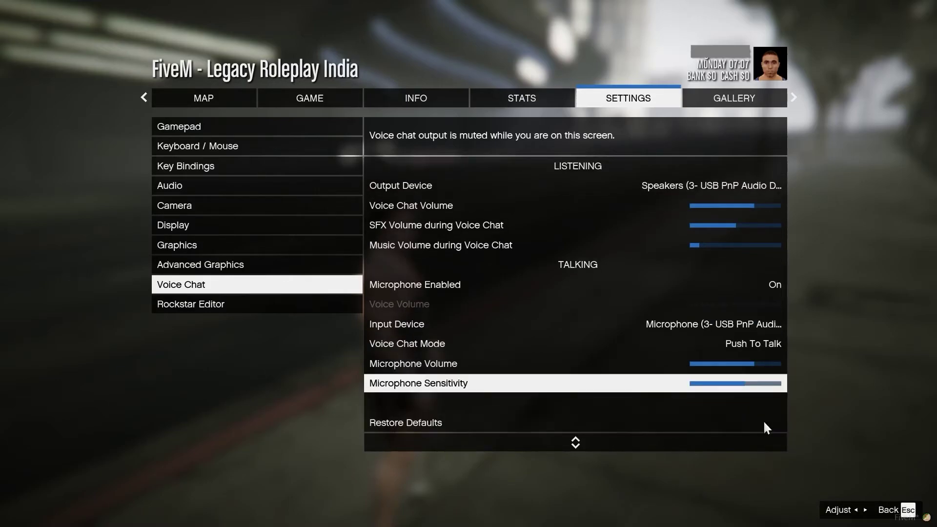
pyautogui.scroll(1, 765, 424)
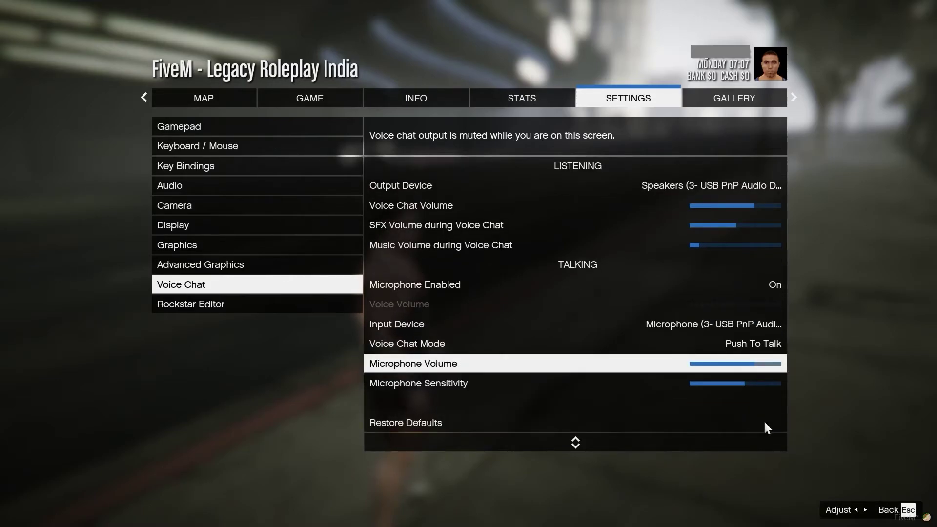
pyautogui.scroll(4, 765, 423)
pyautogui.scroll(-8, 764, 422)
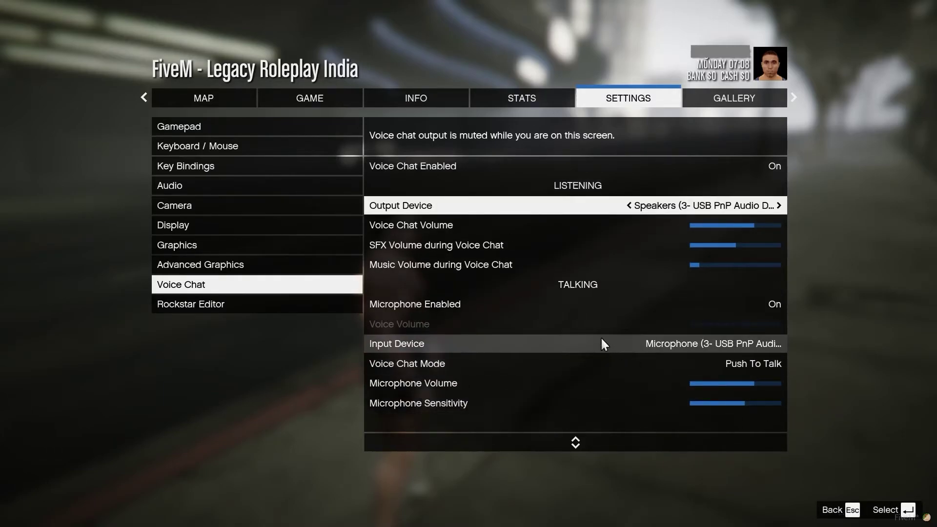
pyautogui.scroll(3, 503, 287)
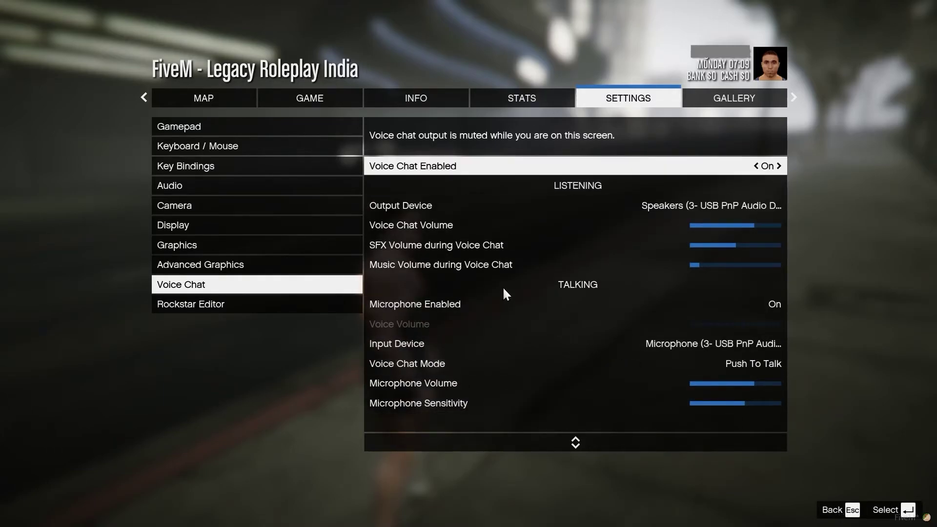
pyautogui.scroll(9, 503, 286)
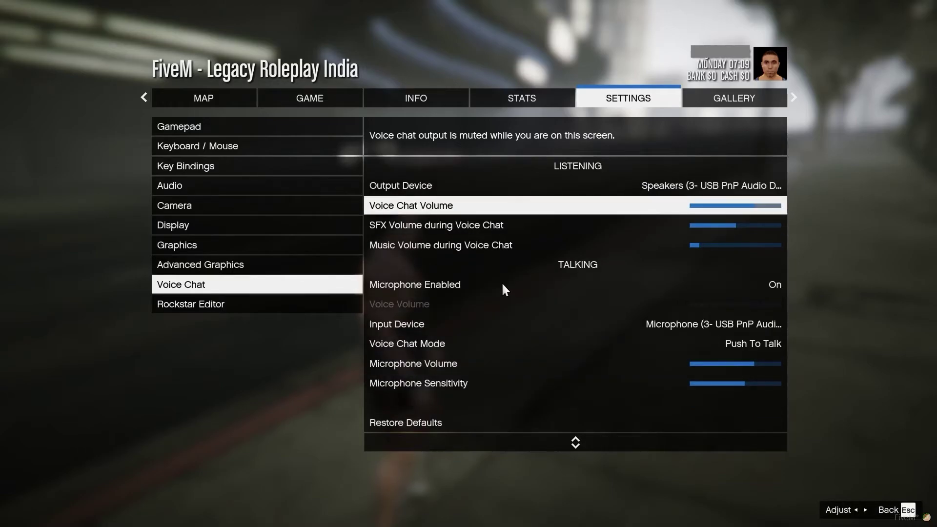
pyautogui.scroll(-2, 503, 286)
pyautogui.scroll(-6, 502, 282)
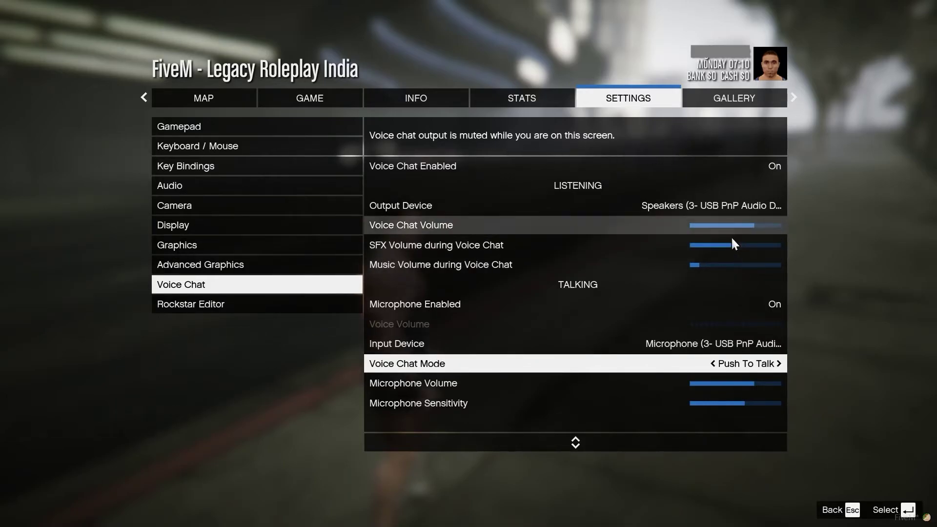
pyautogui.scroll(-1, 716, 237)
pyautogui.scroll(-2, 714, 229)
pyautogui.scroll(-8, 714, 229)
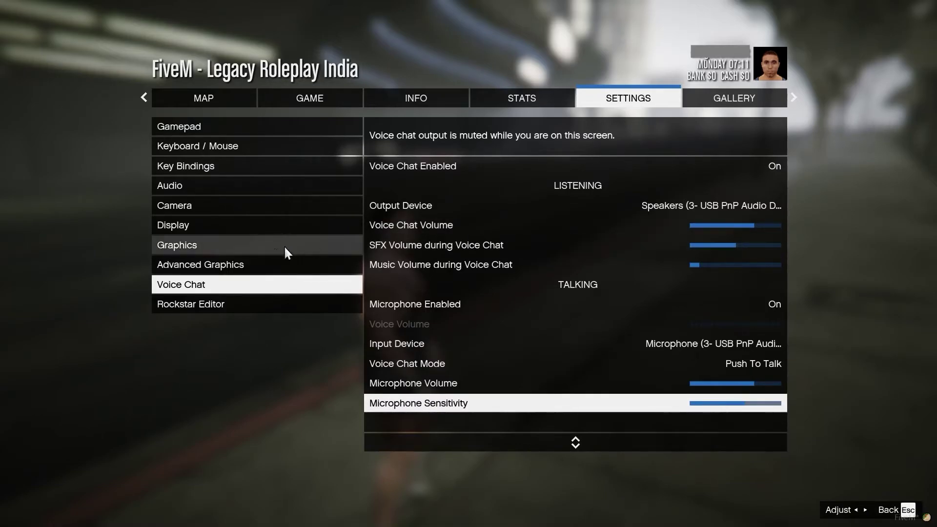
# Step: Rebind the primary GTA Online Push to Talk control to a mouse button and return to the game
pyautogui.click(227, 170)
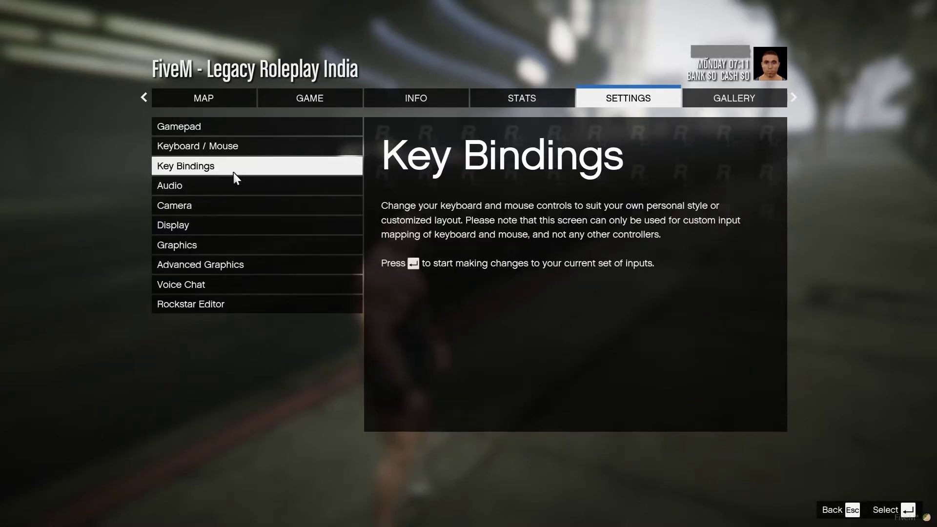
pyautogui.click(467, 283)
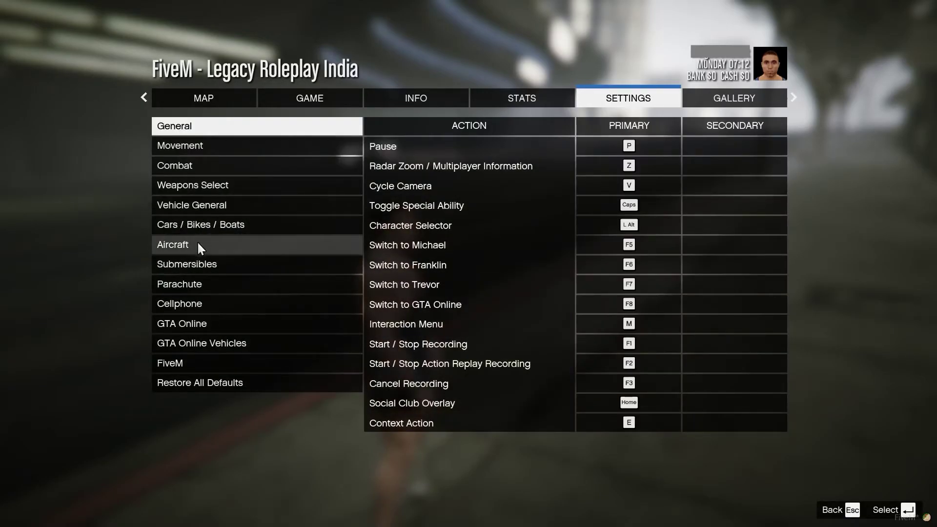
pyautogui.click(193, 322)
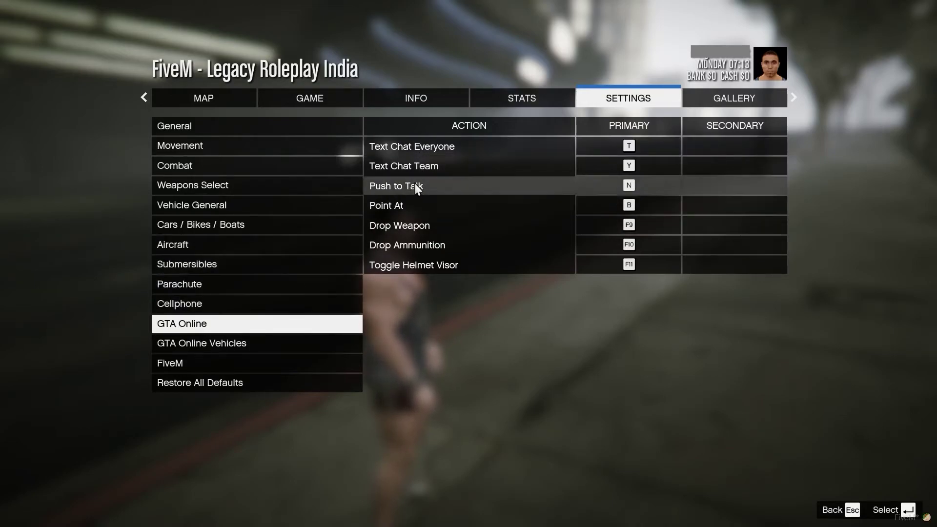
pyautogui.click(636, 190)
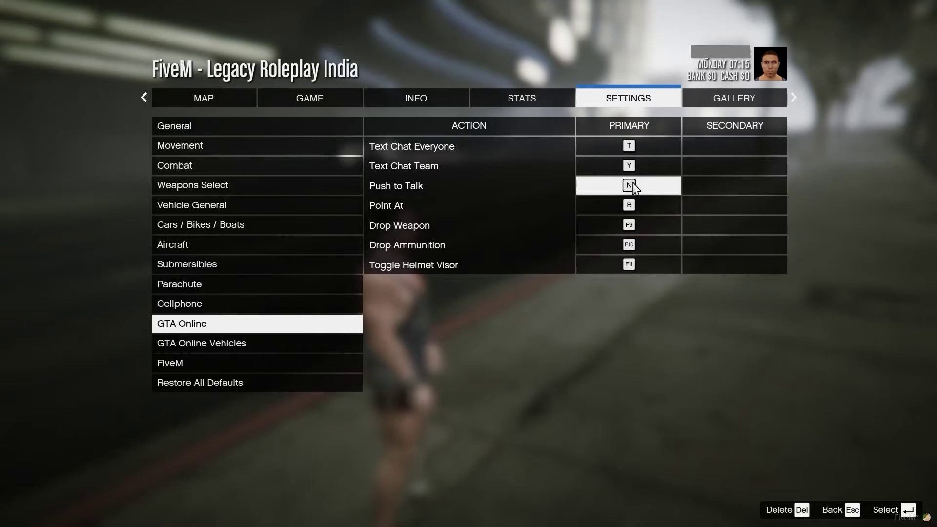
pyautogui.click(634, 188)
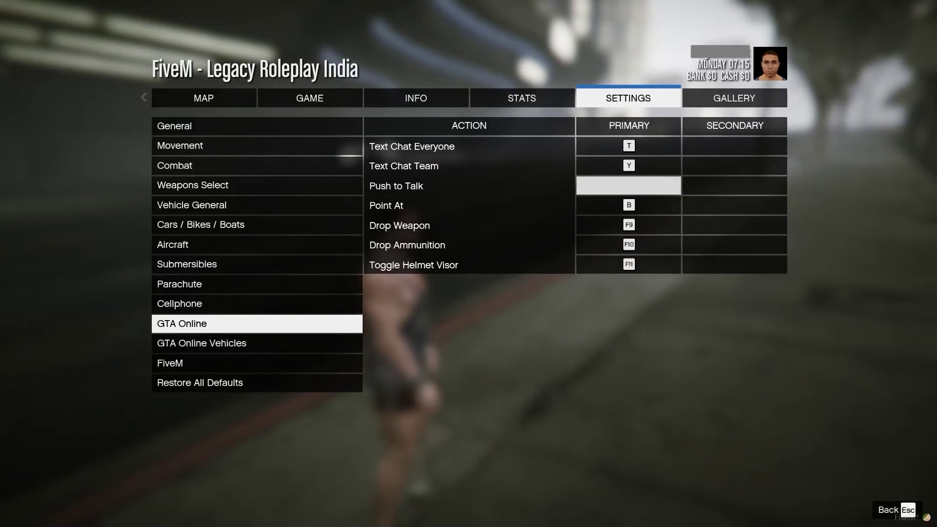
pyautogui.middleClick(634, 188)
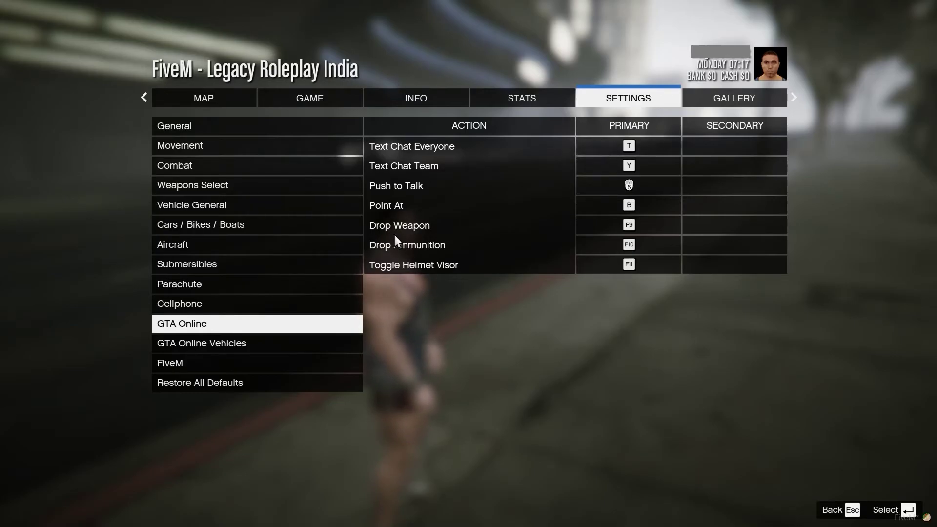
pyautogui.press('Escape')
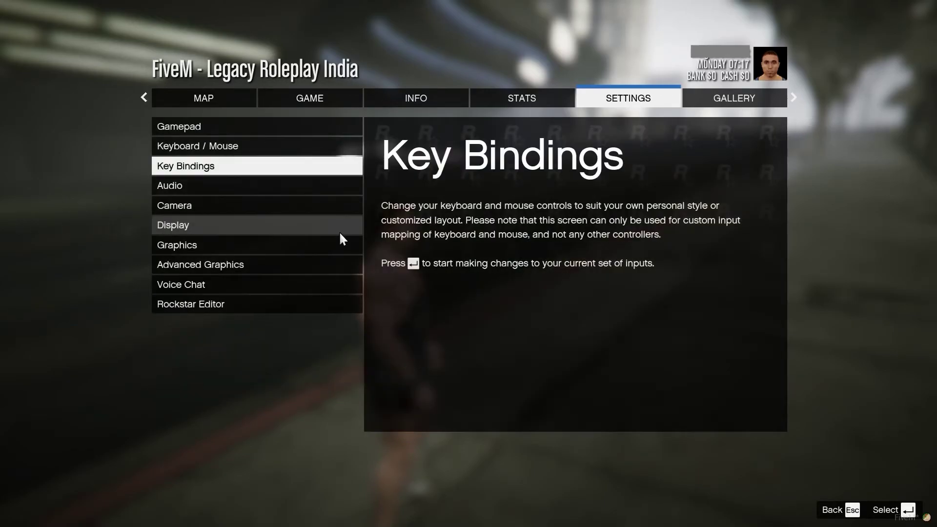
pyautogui.press('Escape')
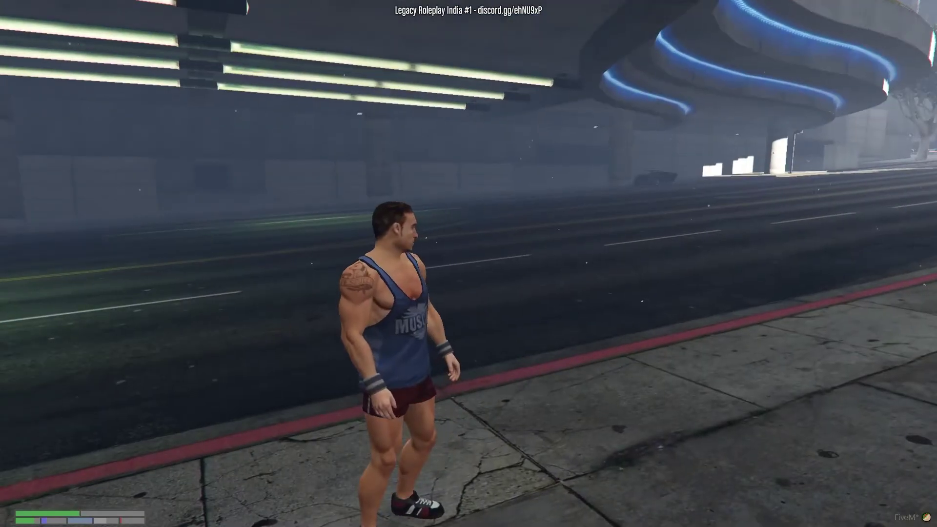
# Step: Run to the black convertible parked under the overpass, get in and try to hotwire it
pyautogui.press('w')
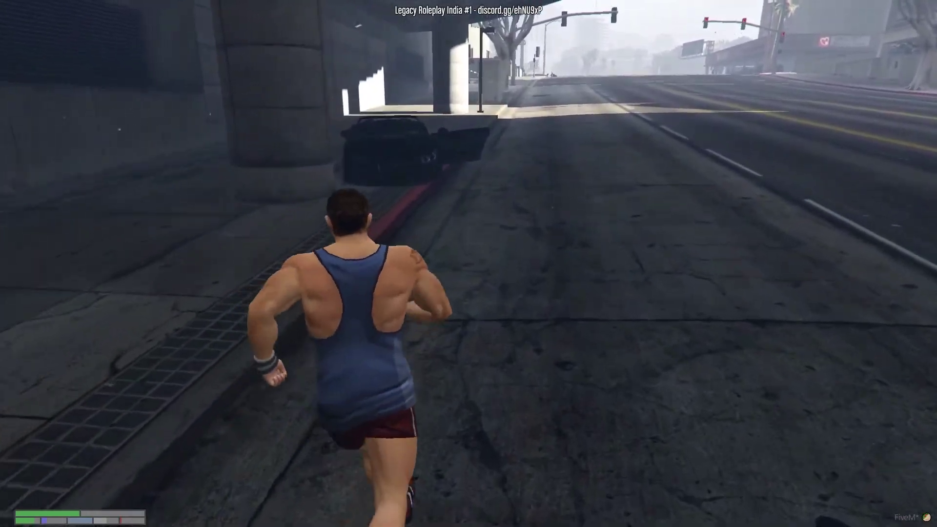
pyautogui.press('w')
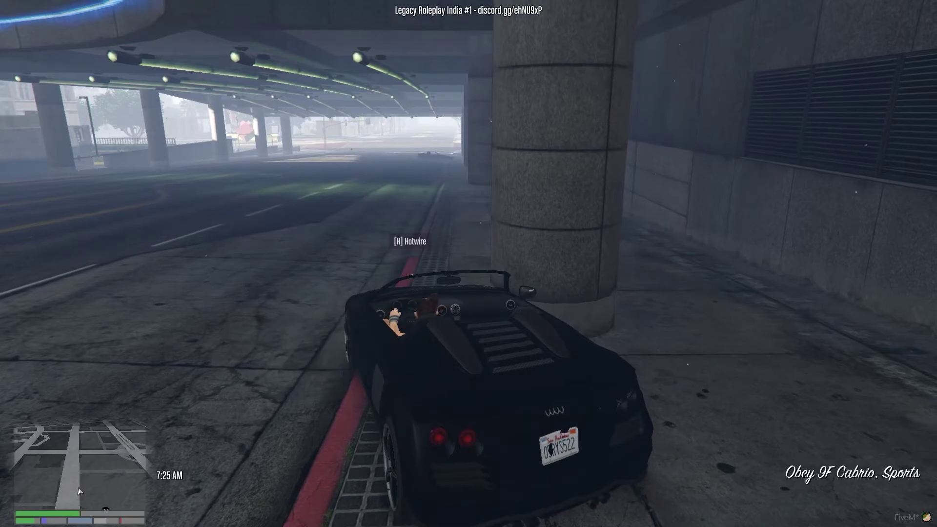
pyautogui.press('h')
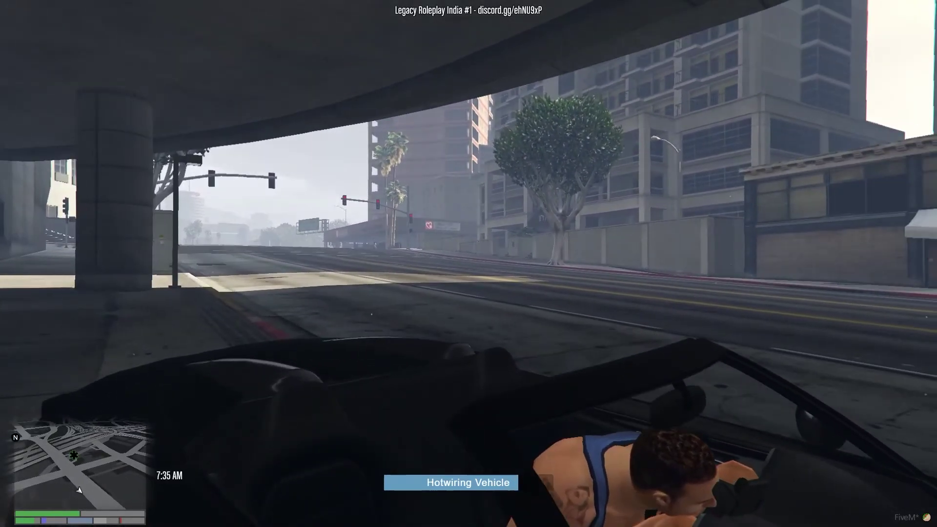
# Step: Change the camera view, get out of the convertible and walk away from it along the road
pyautogui.press('v')
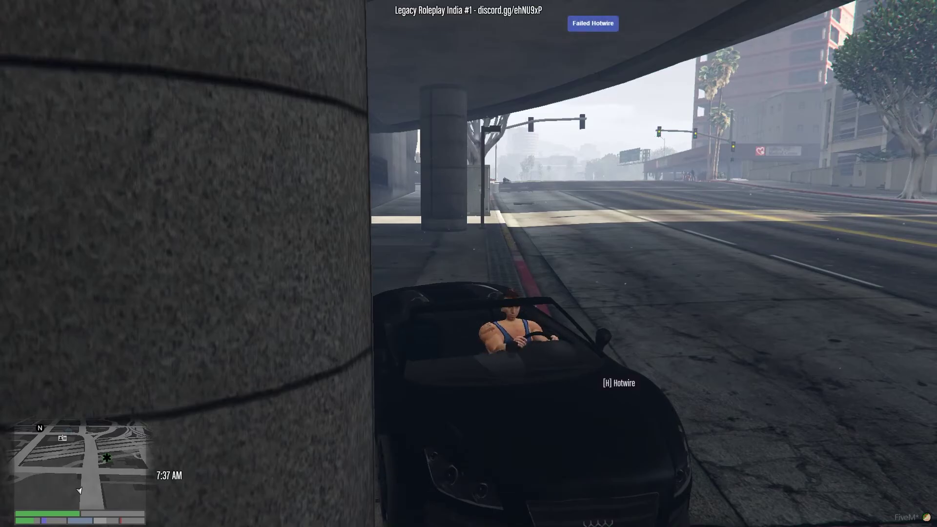
pyautogui.press('f')
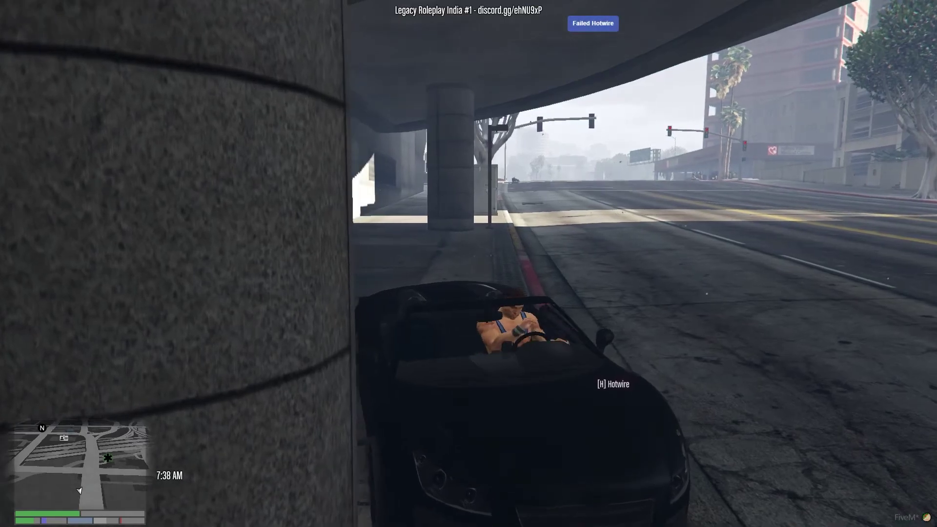
pyautogui.press('w')
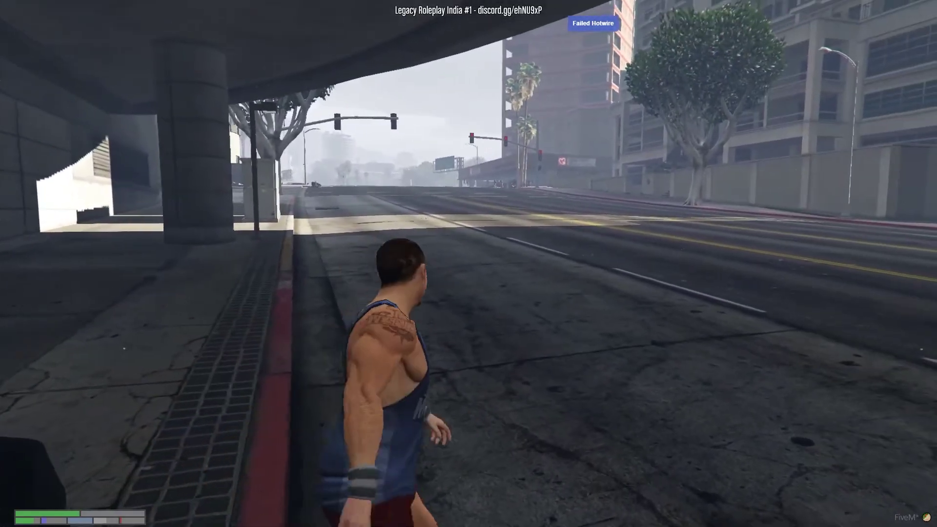
# Step: Run up the road past the Integrity building to the paramedics standing on the corner outside Pillbox Hill Medical Center
pyautogui.press('w')
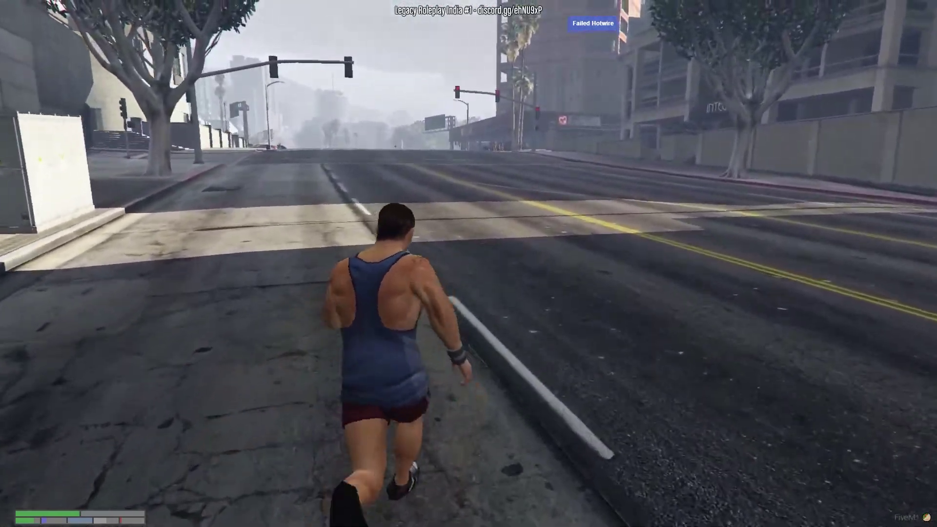
pyautogui.press('w')
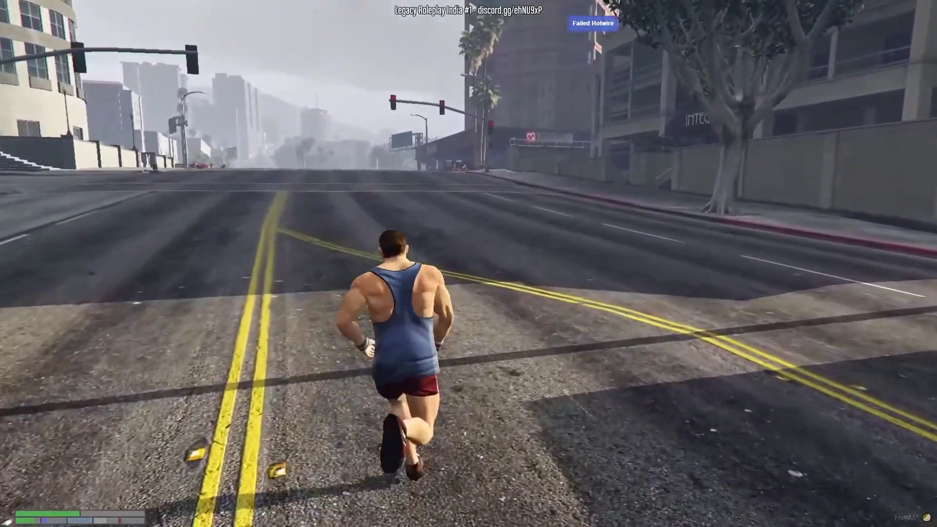
pyautogui.press('w')
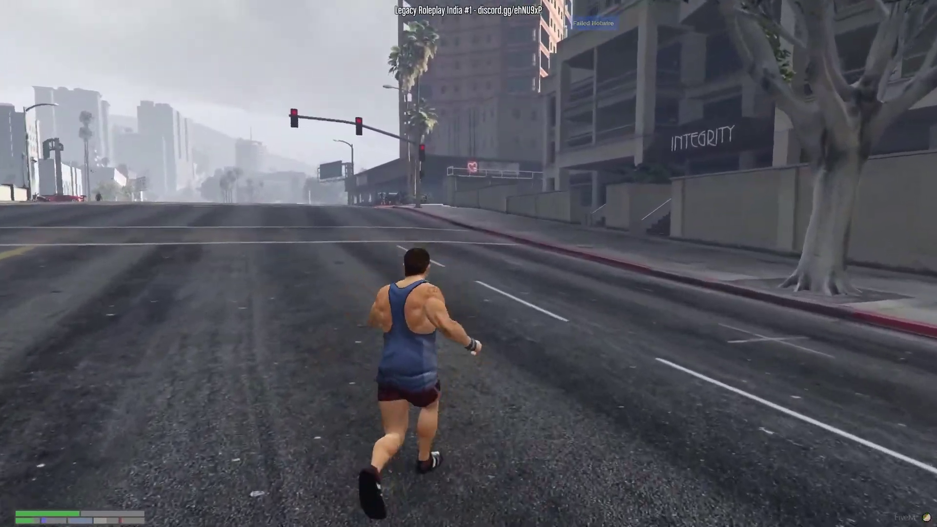
pyautogui.press('w')
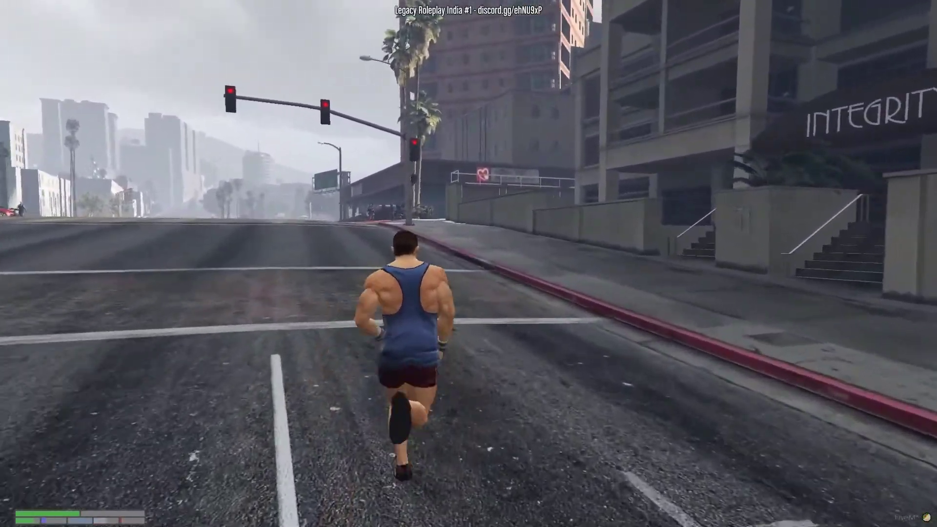
pyautogui.press('w')
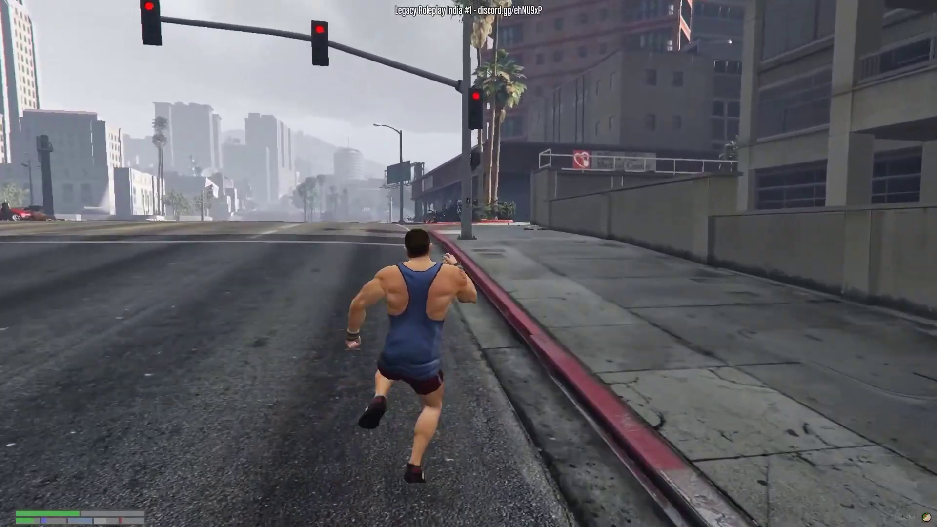
pyautogui.press('w')
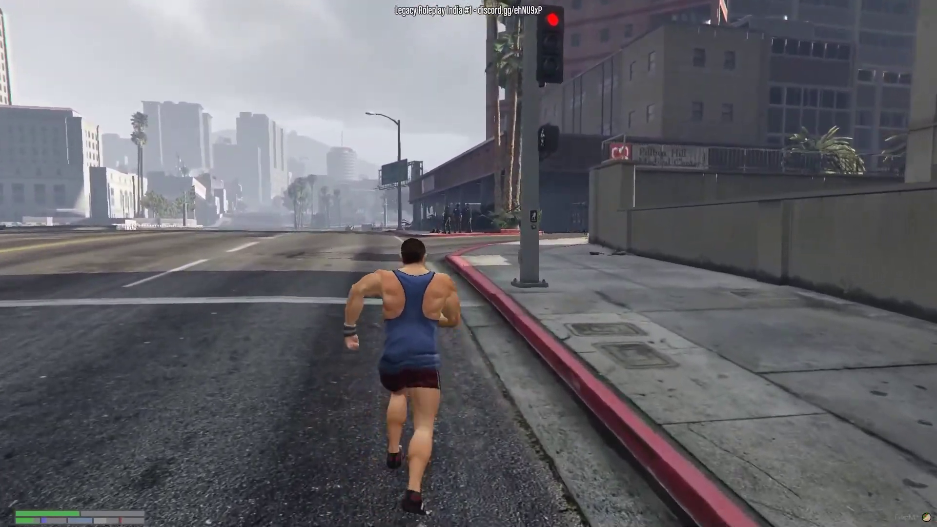
pyautogui.press('w')
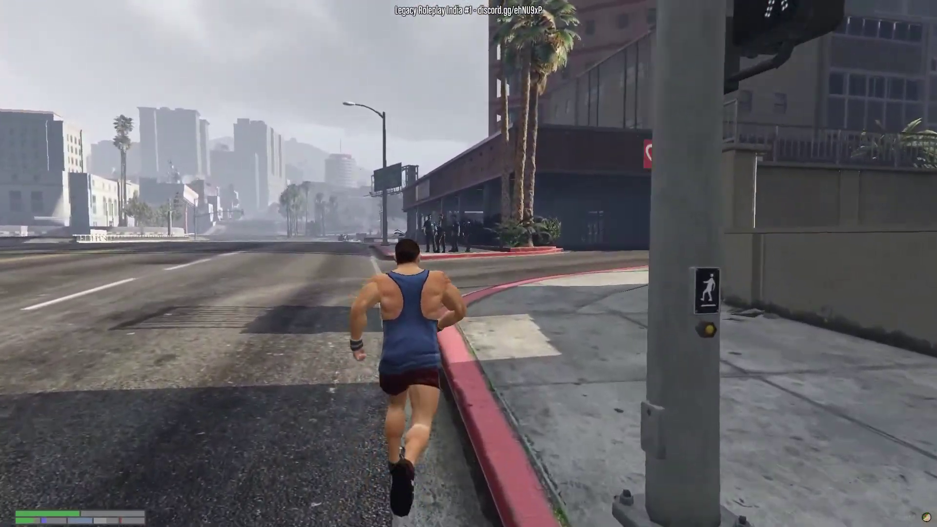
pyautogui.press('w')
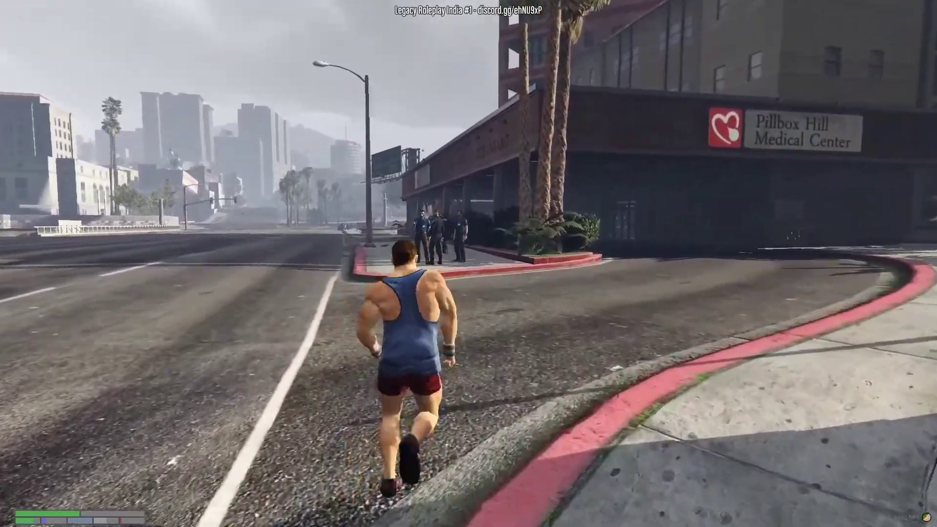
pyautogui.press('w')
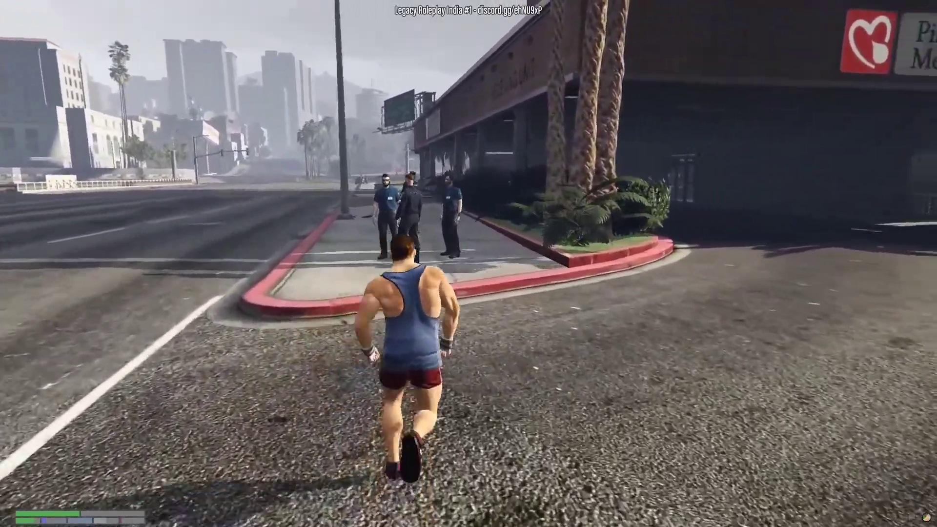
pyautogui.press('w')
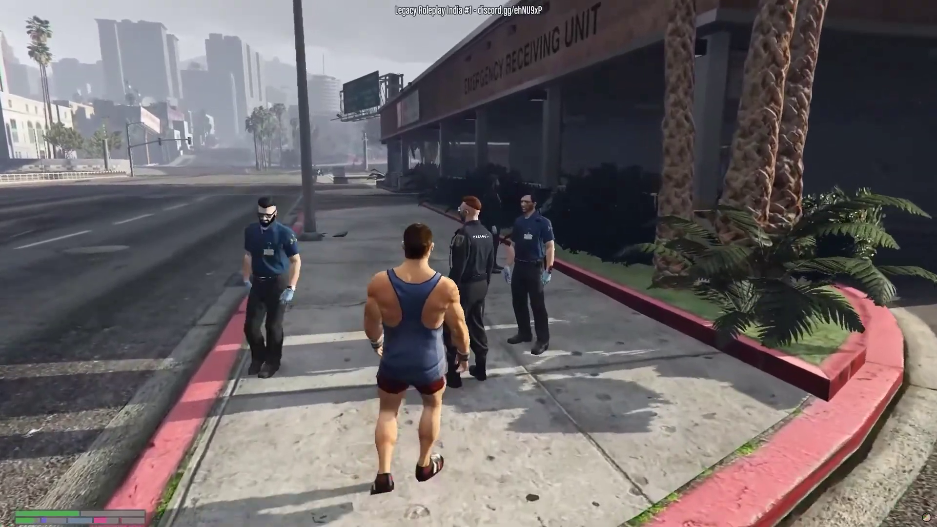
# Step: Move around among the paramedics on the sidewalk and face them for a voice chat conversation
pyautogui.press('a')
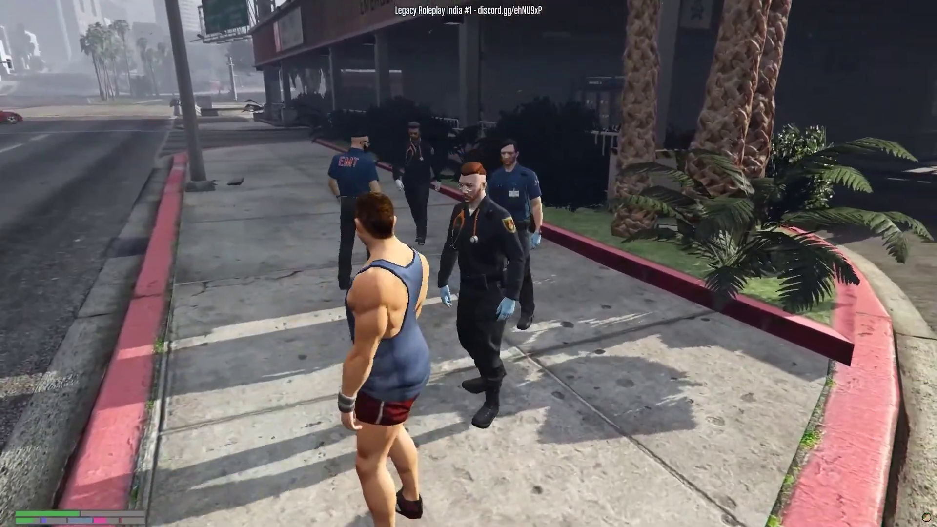
pyautogui.press('d')
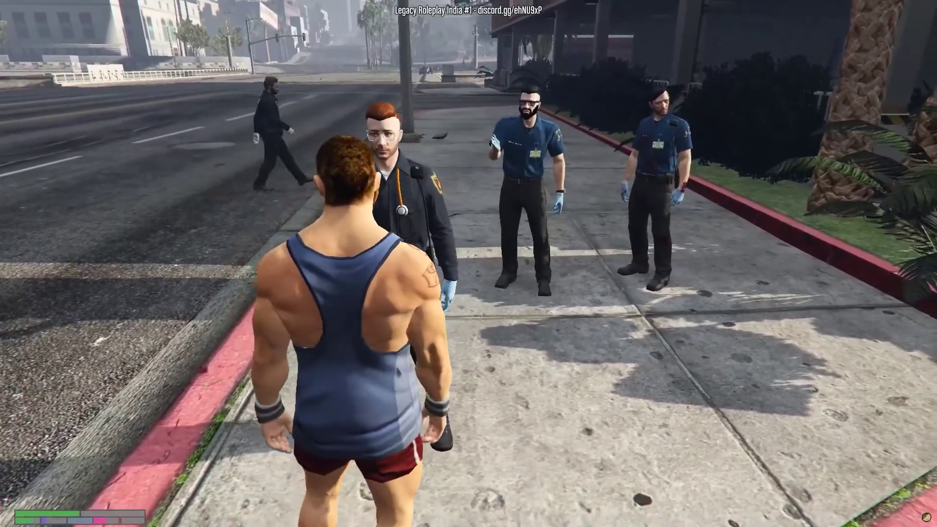
pyautogui.press('d')
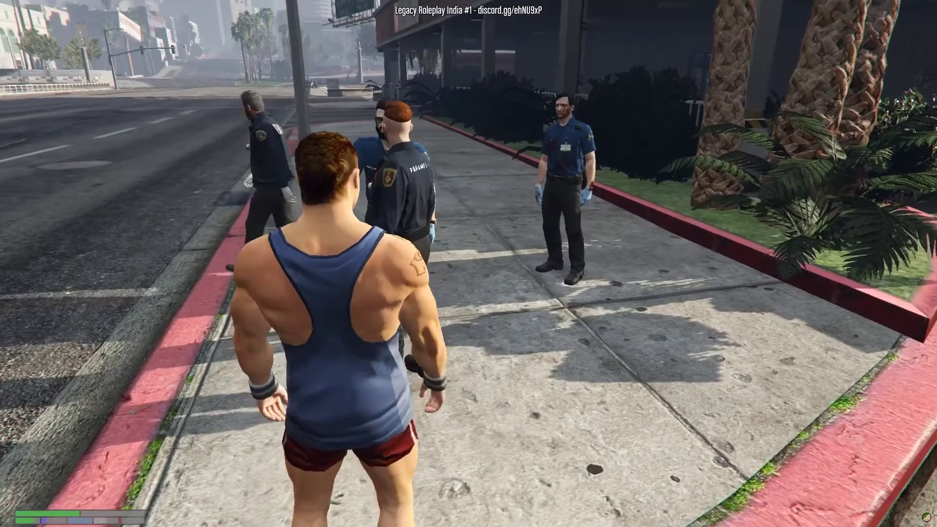
pyautogui.press('a')
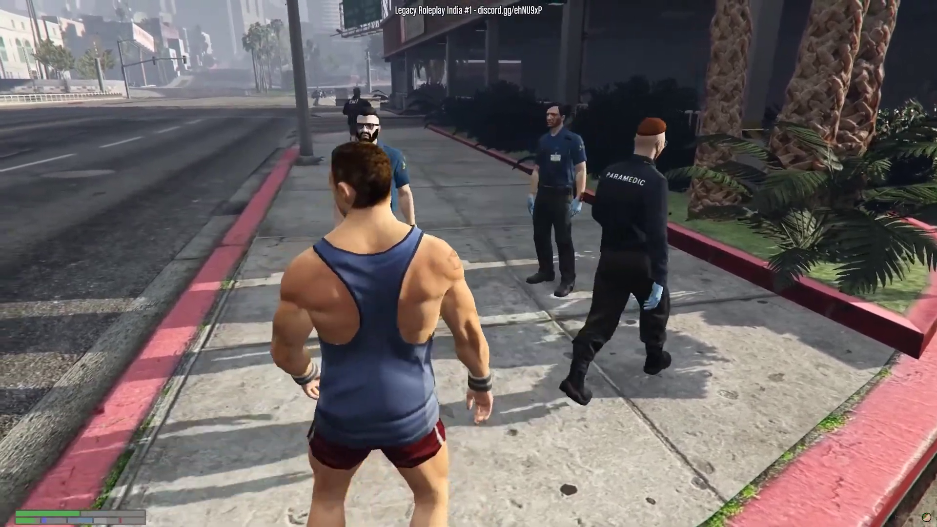
pyautogui.press('d')
pyautogui.press('d')
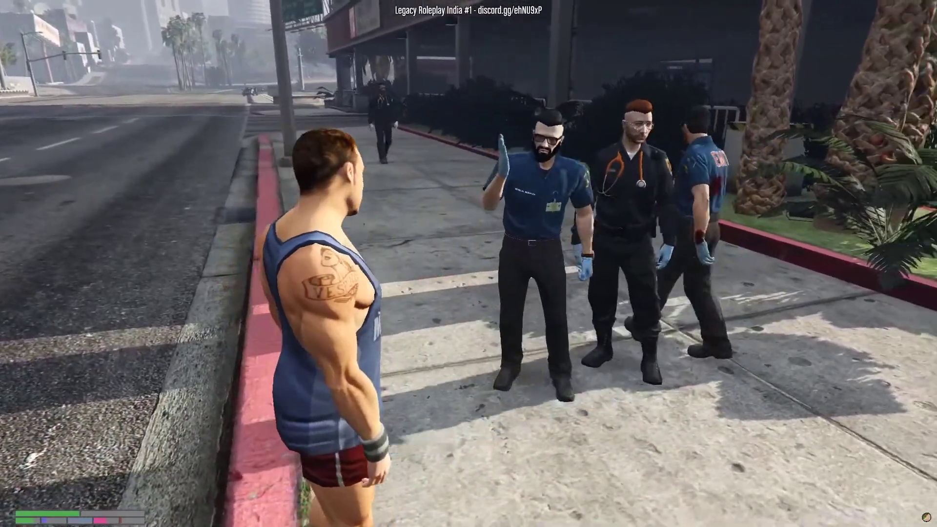
pyautogui.press('d')
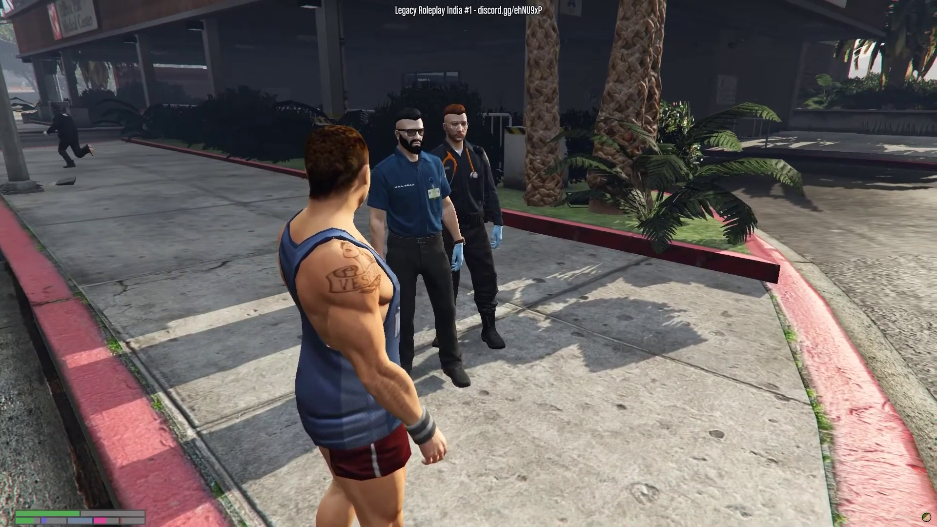
pyautogui.press('d')
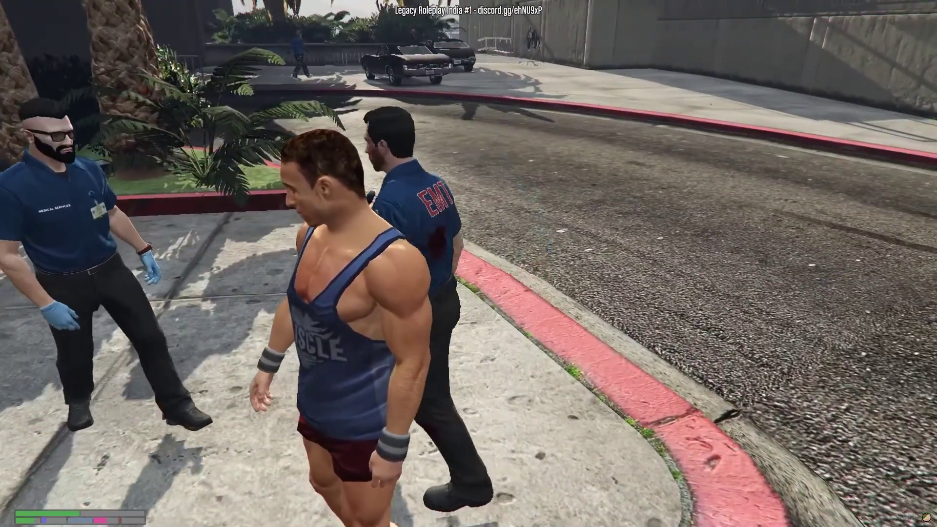
# Step: Leave the paramedics and run past the Emergency Receiving Unit across the junction towards the railed bridge sidewalk
pyautogui.press('w')
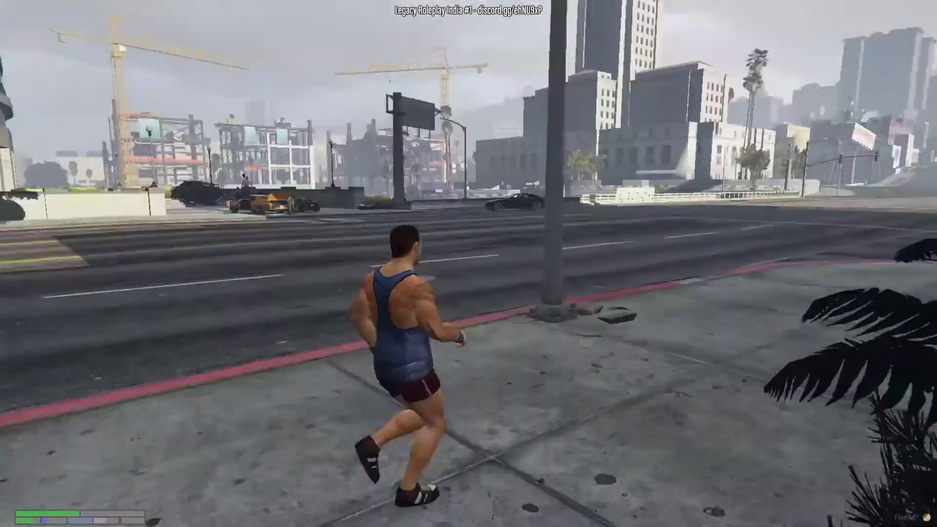
pyautogui.press('d')
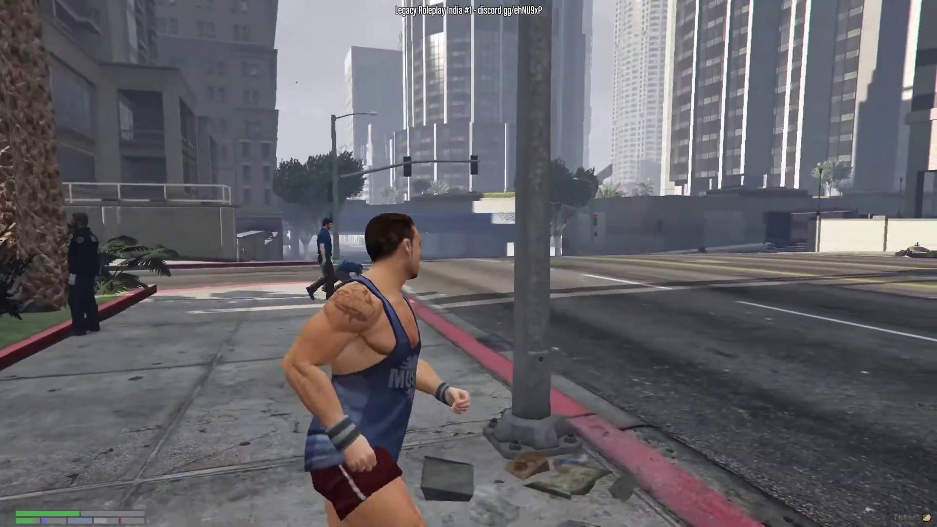
pyautogui.press('w')
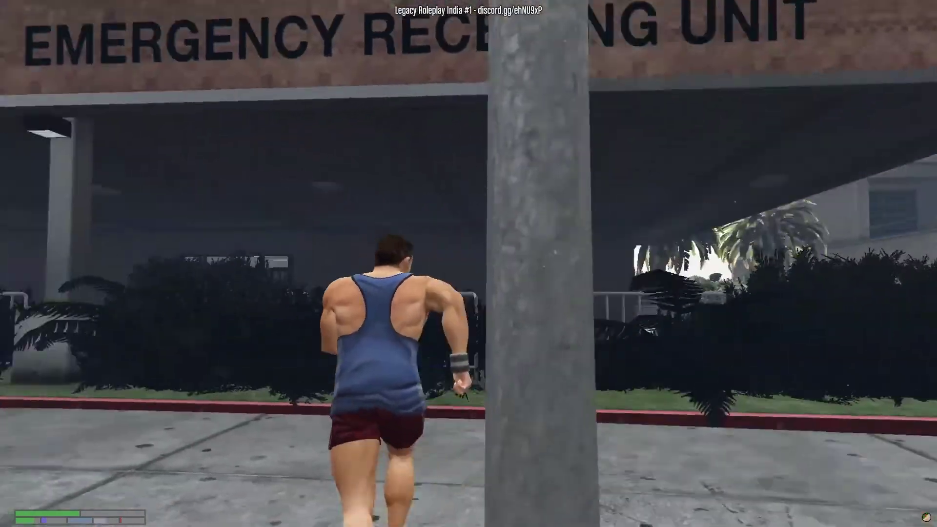
pyautogui.press('w')
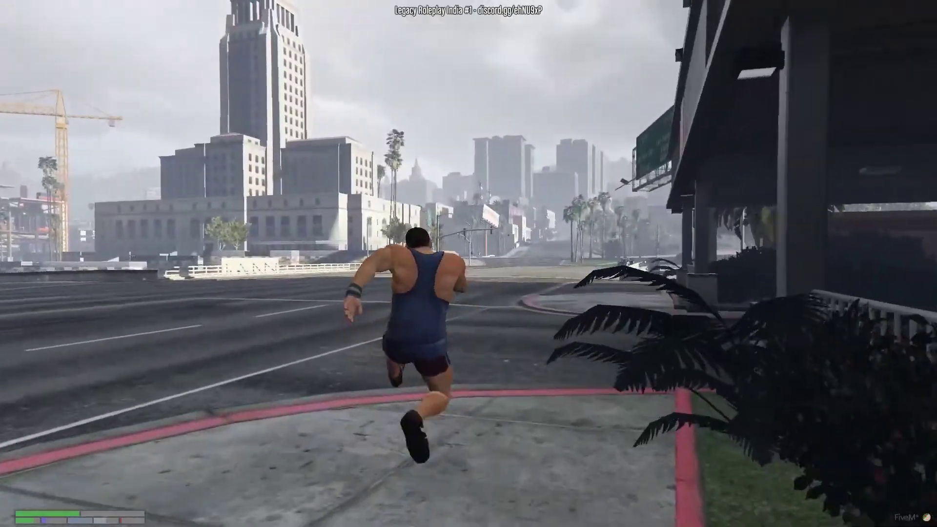
pyautogui.press('w')
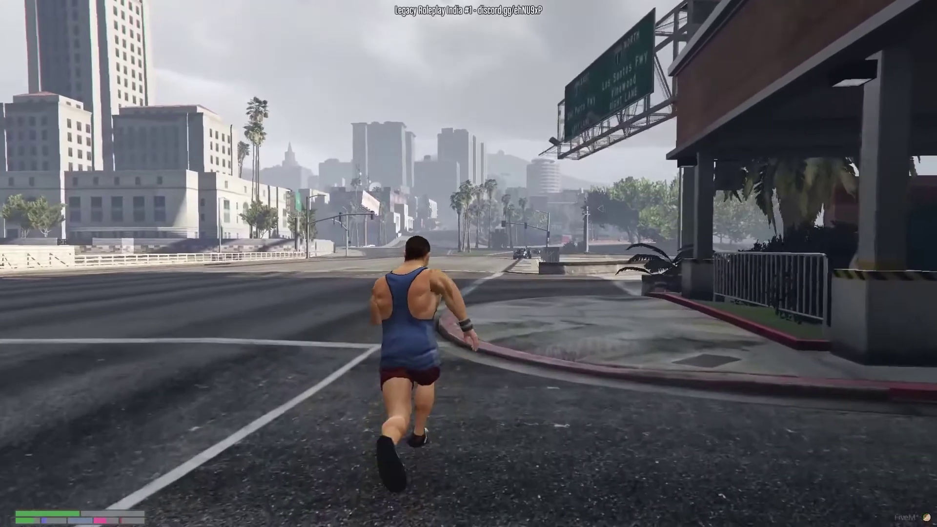
pyautogui.press('w')
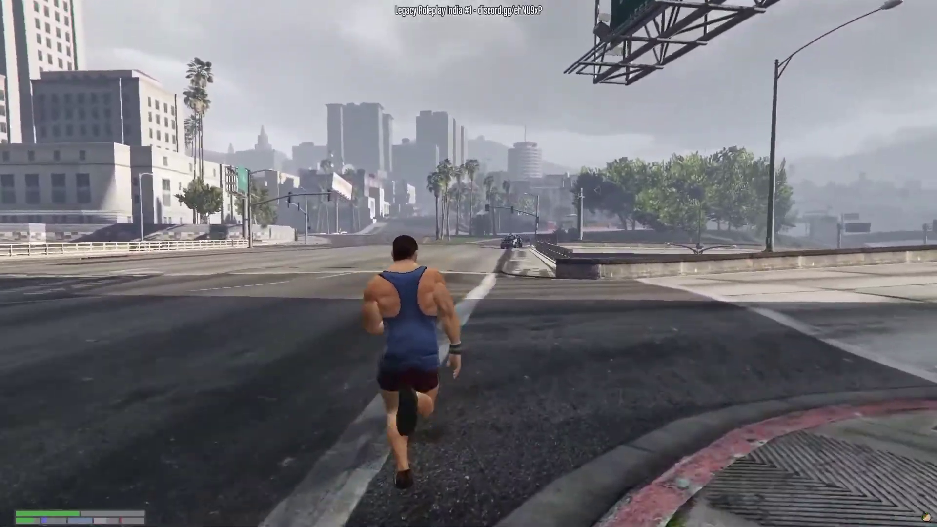
pyautogui.press('w')
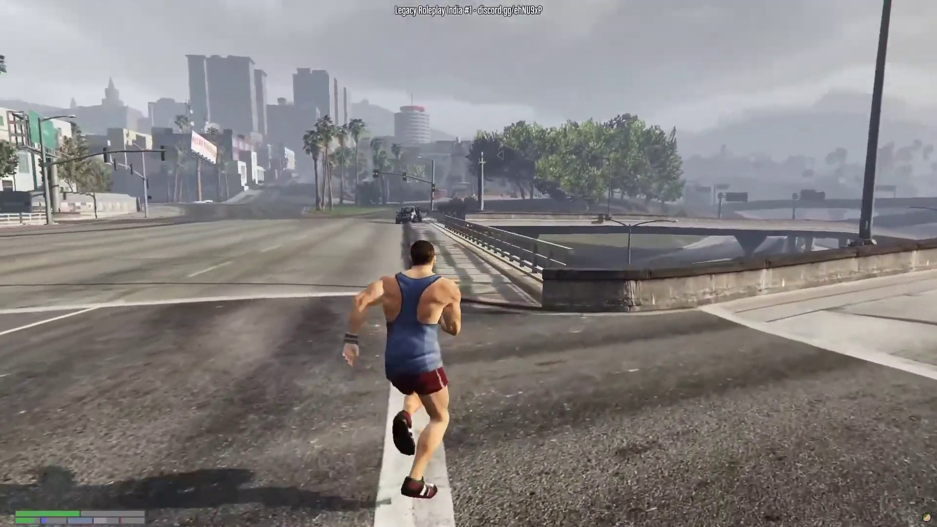
# Step: Run along the bridge railing to the wrecked silver SUV and walk around its front to the doorless side
pyautogui.press('w')
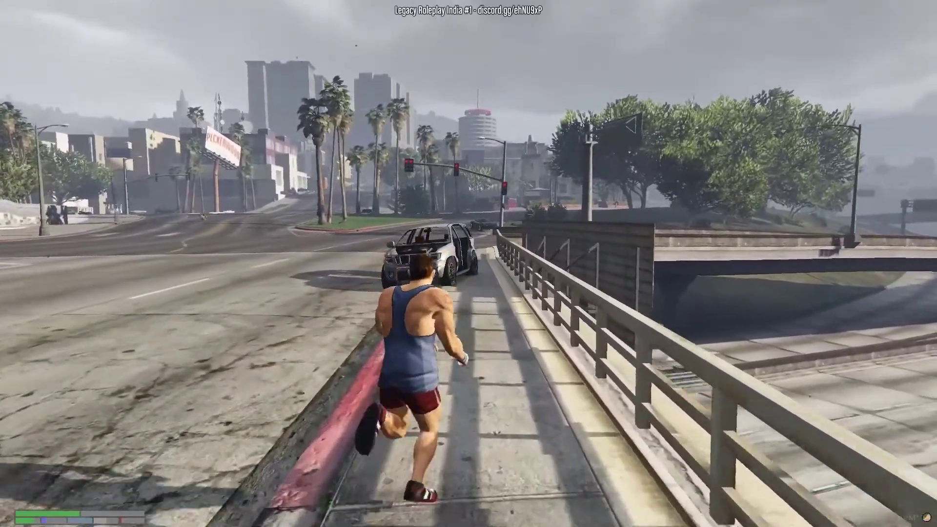
pyautogui.press('w')
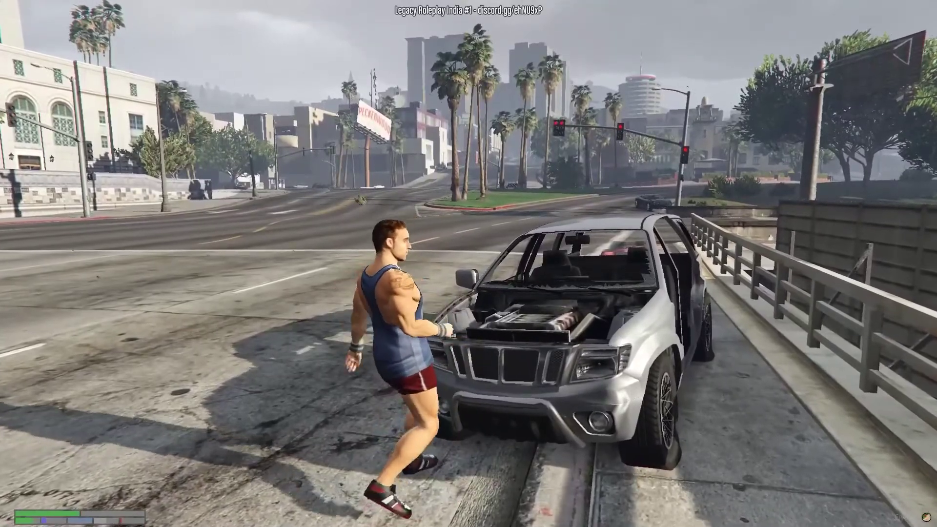
pyautogui.press('w')
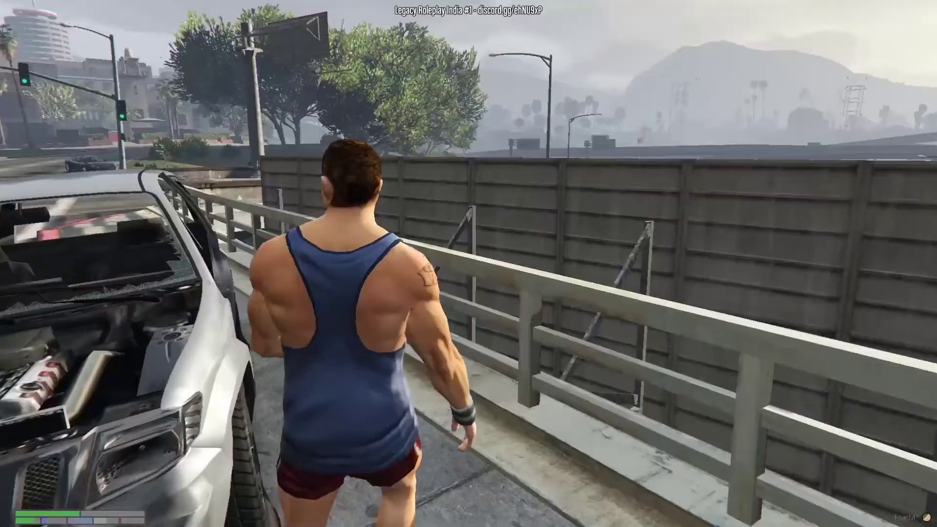
pyautogui.press('w')
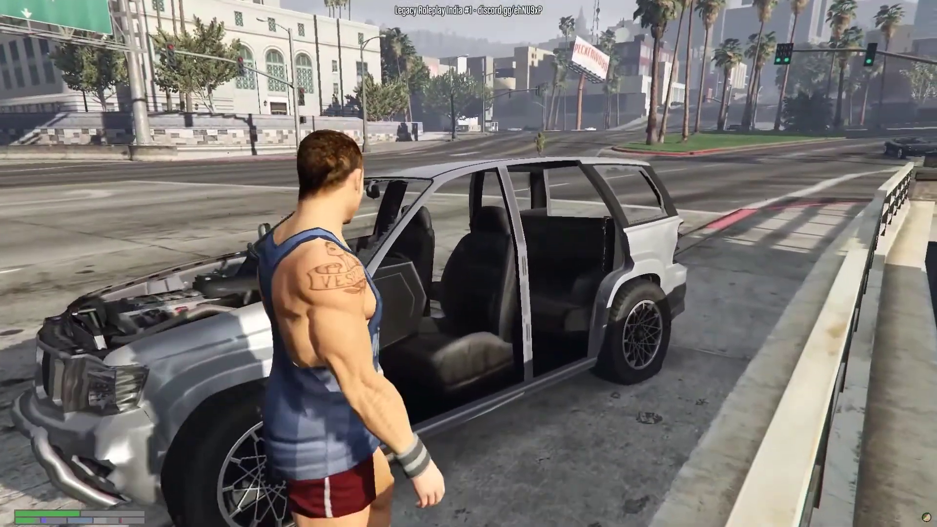